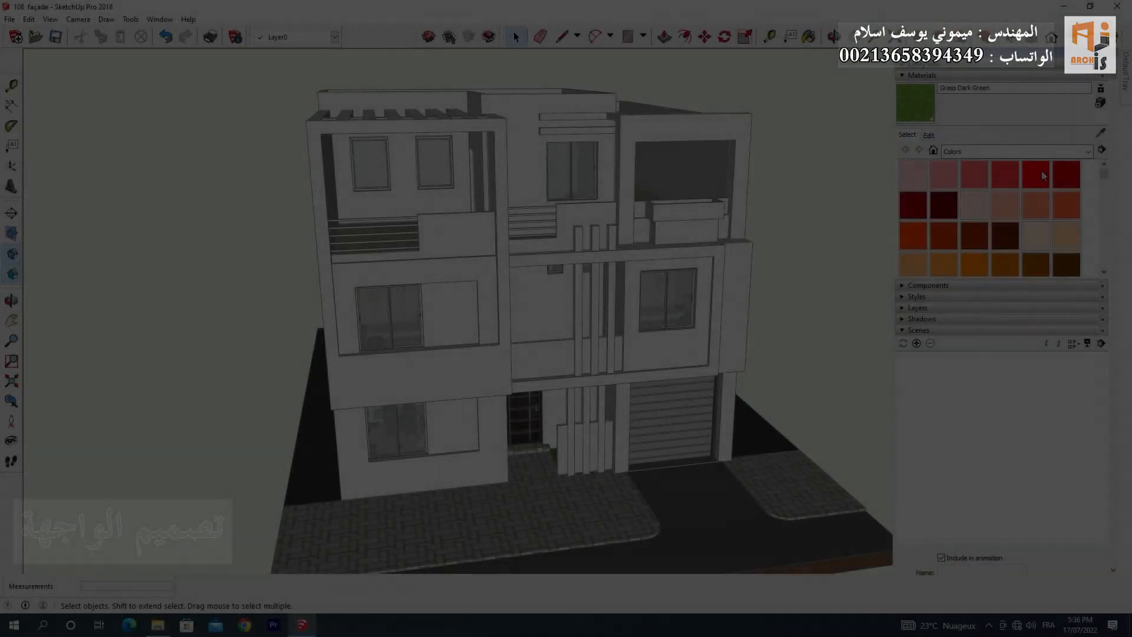
- Paint the frame around the planter terrace with Blacktop Old 02 from the Asphalt and Concrete collection
scroll(1003, 151, down, 1)
scroll(1003, 151, up, 1)
click(1003, 152)
click(979, 173)
scroll(977, 155, up, 1)
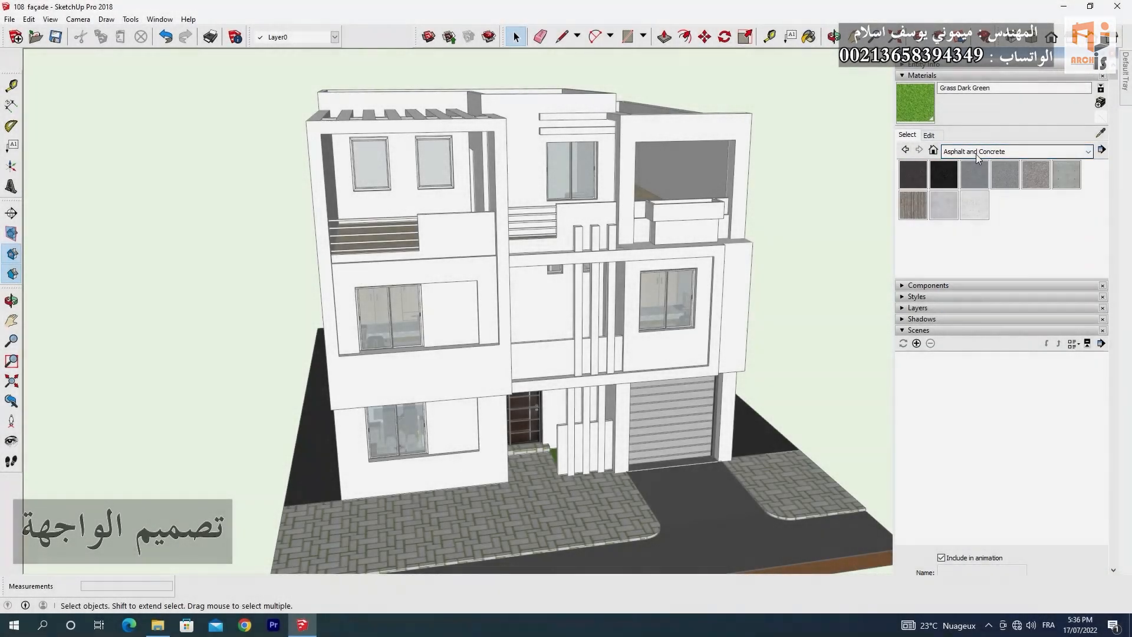
click(1006, 178)
scroll(549, 177, up, 2)
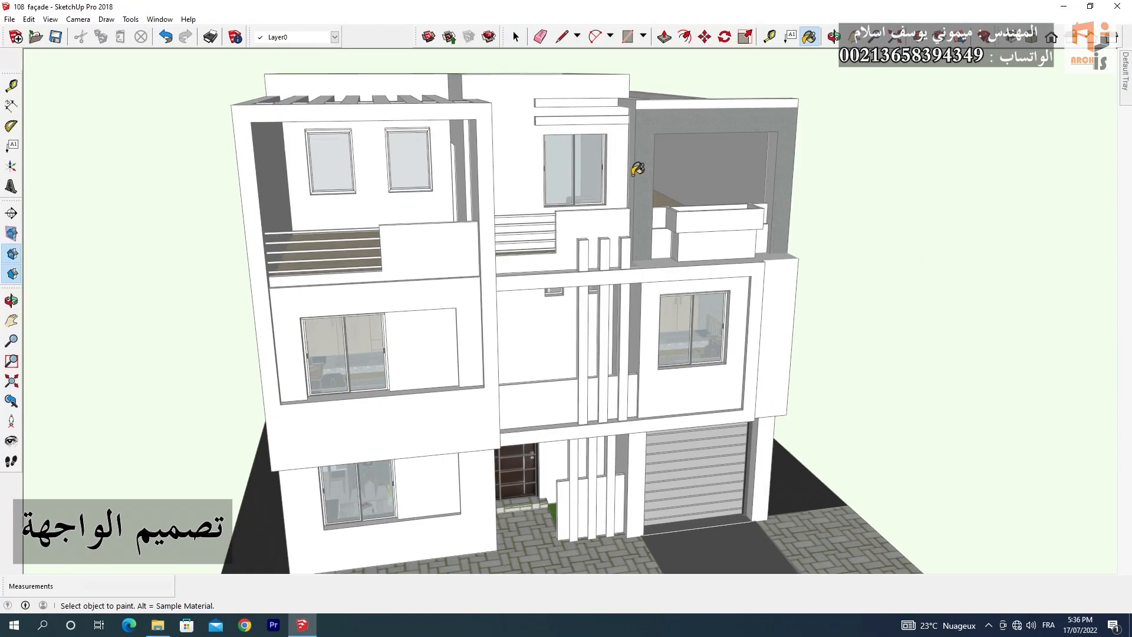
middle_drag(754, 94, 723, 174)
scroll(723, 175, up, 4)
click(938, 228)
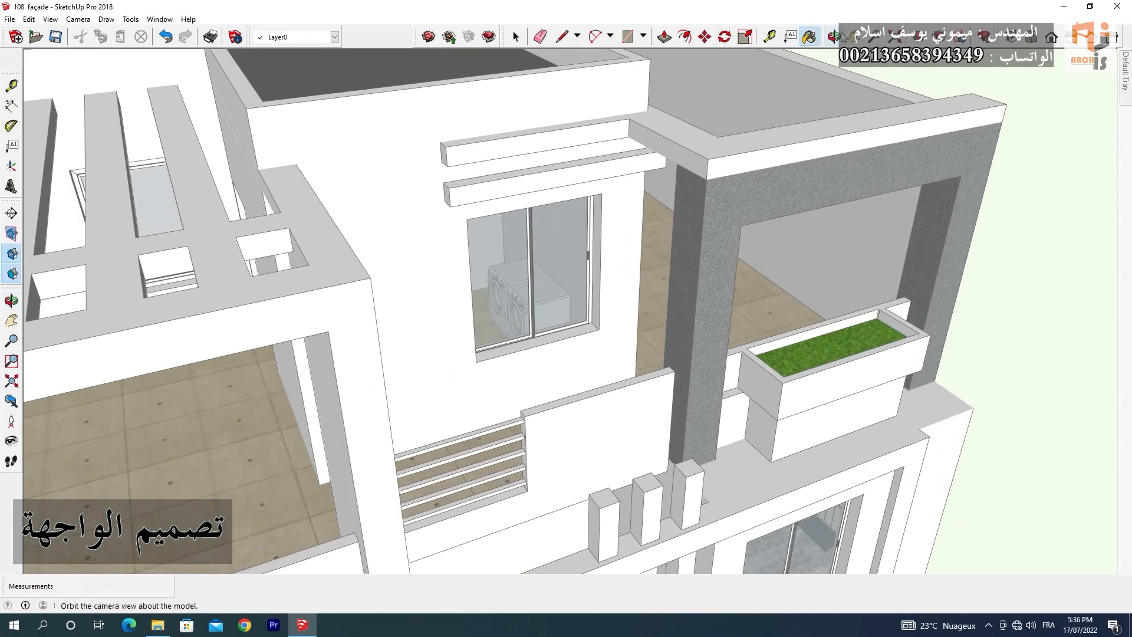
- Open the L-shaped roof band above the terrace frame and draw a line from the parapet corner along the wall
mouse_move(938, 227)
middle_down()
mouse_move(566, 61)
mouse_move(532, 102)
mouse_move(508, 466)
middle_up()
click(519, 101)
scroll(512, 454, up, 3)
click(516, 36)
double_click(551, 258)
scroll(547, 407, down, 2)
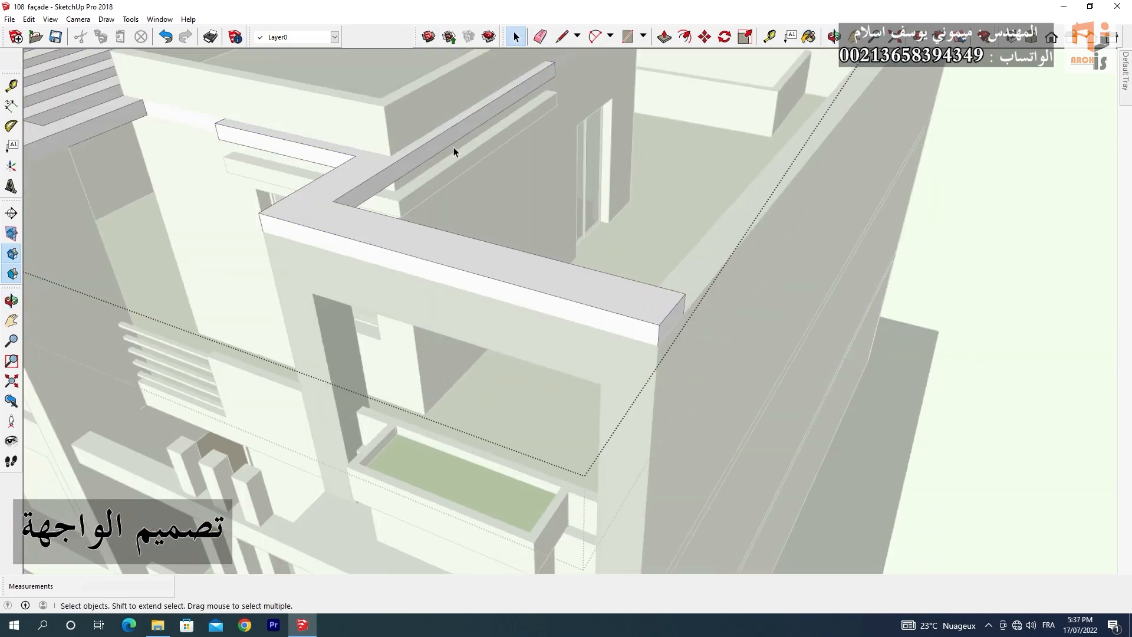
middle_drag(454, 148, 454, 177)
key(l)
click(381, 209)
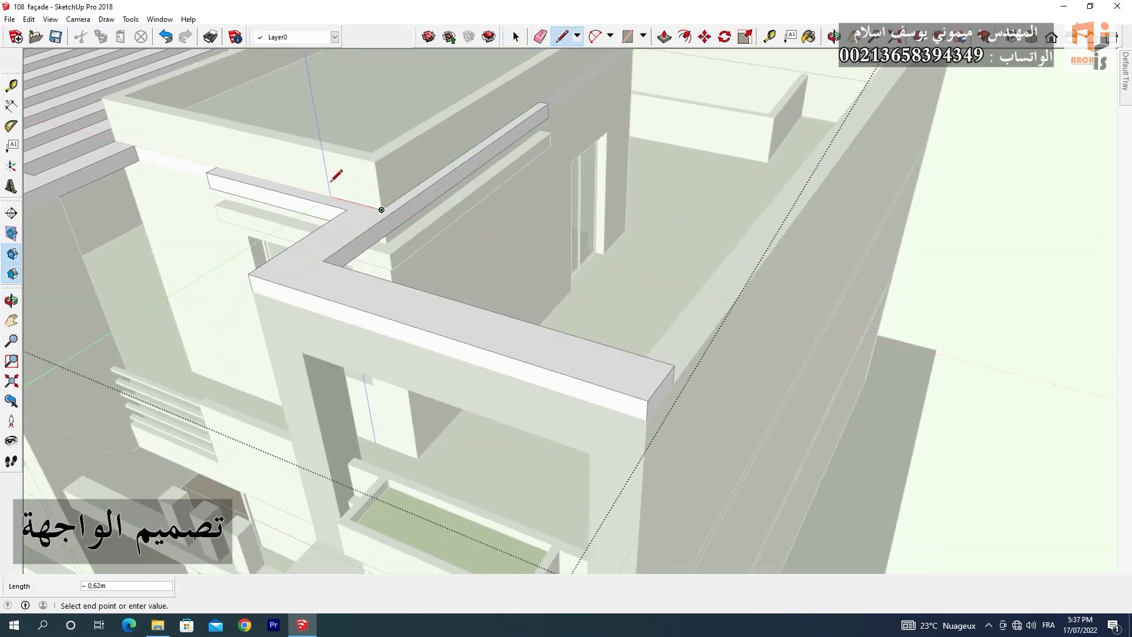
click(217, 167)
- Paint the top and front faces of the L-shaped roof band with Blacktop Old 02
key(b)
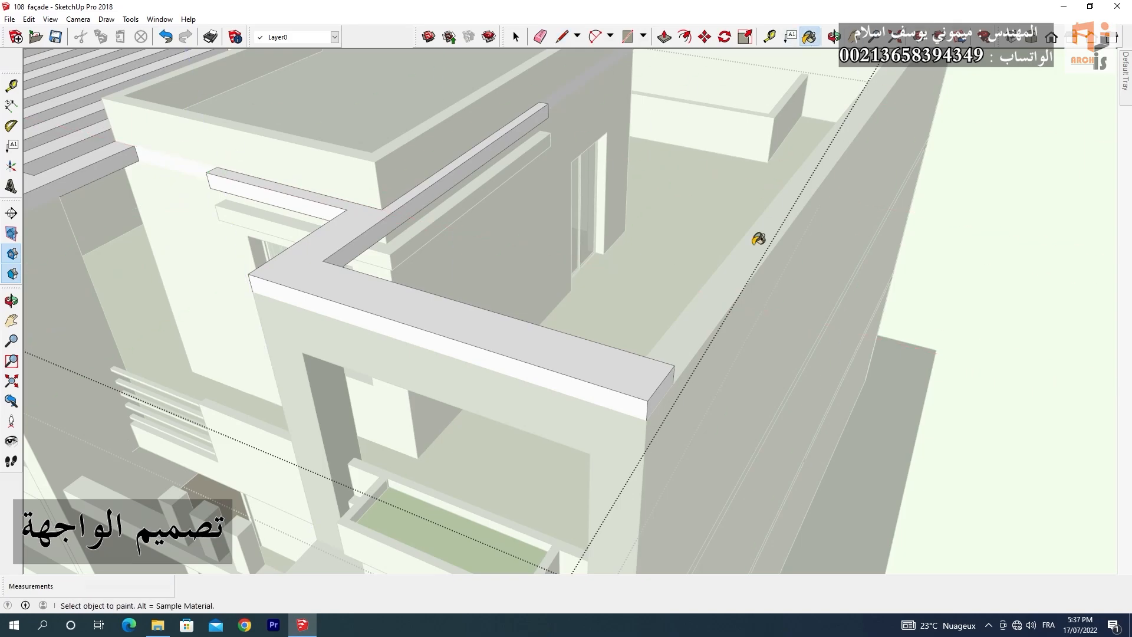
click(661, 394)
click(397, 222)
click(310, 209)
mouse_move(380, 212)
middle_down()
mouse_move(678, 240)
mouse_move(766, 230)
middle_up()
scroll(819, 223, up, 3)
click(927, 201)
scroll(565, 219, down, 2)
scroll(570, 213, up, 5)
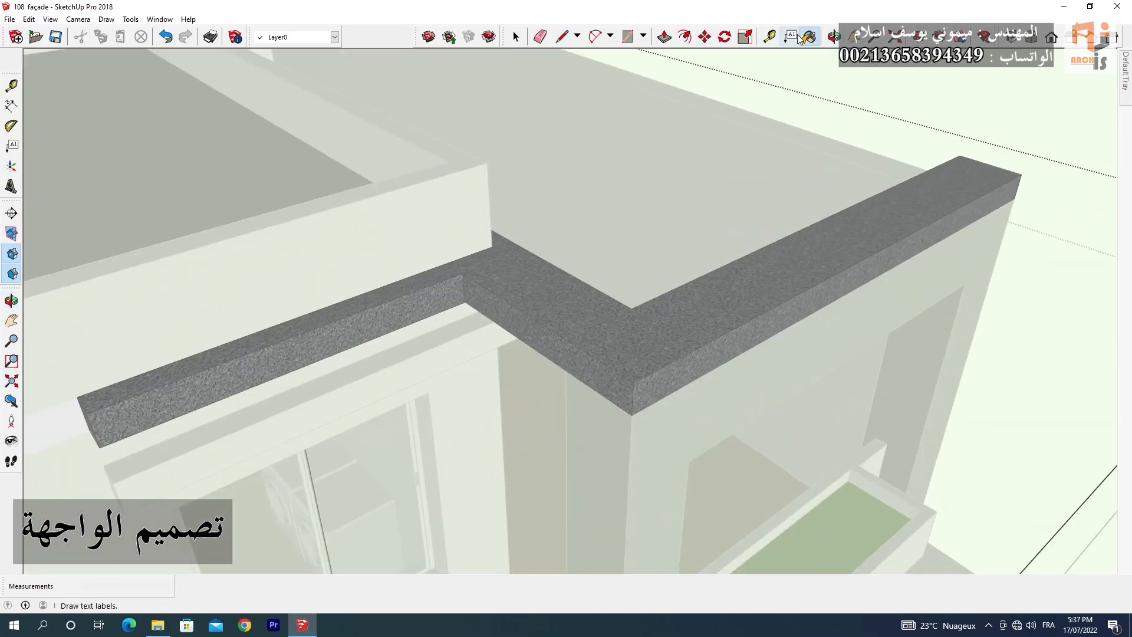
- Paint the underside of the L-shaped roof band with the same asphalt material
click(834, 36)
drag(626, 319, 617, 121)
scroll(547, 273, down, 5)
scroll(549, 272, up, 6)
drag(558, 277, 570, 168)
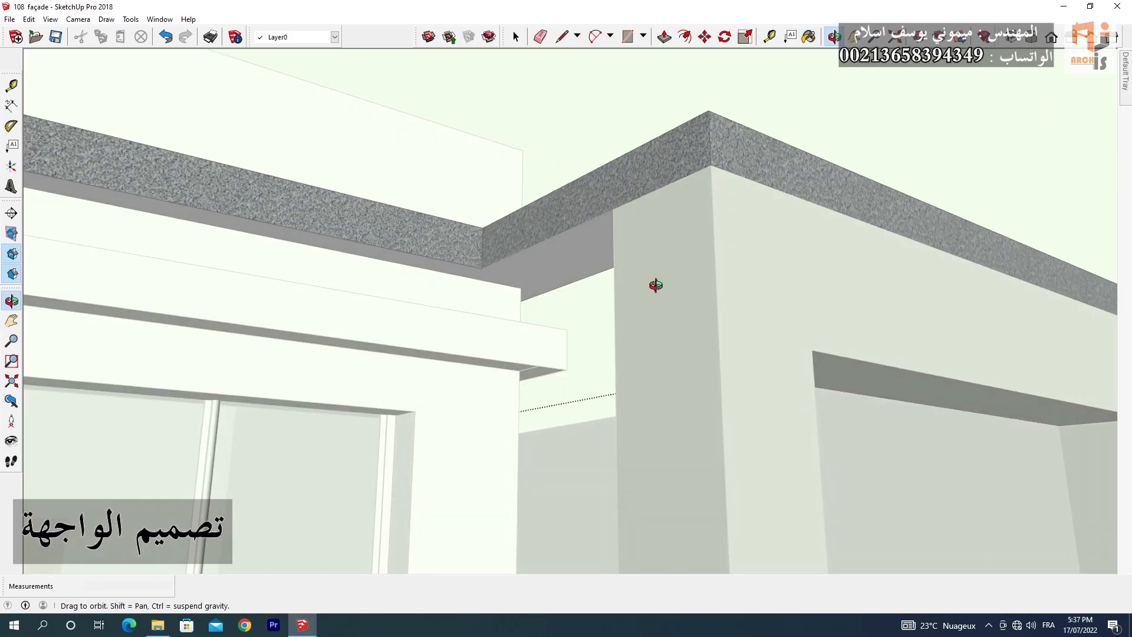
click(809, 36)
click(586, 243)
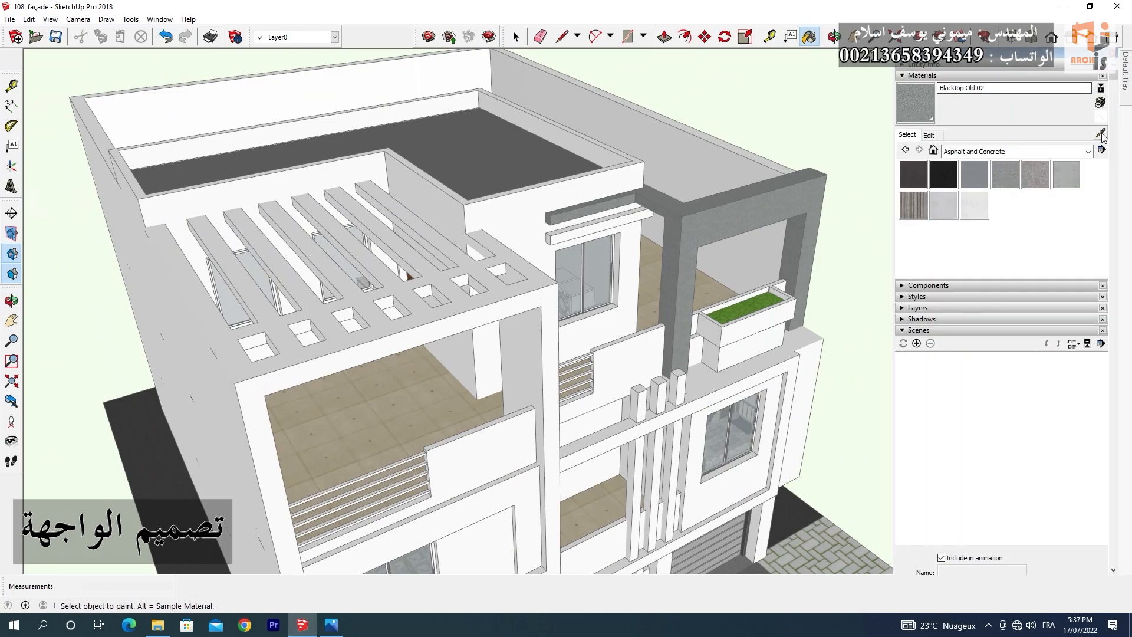
- Paint the upper and lower columns of the pergola-side frame with Blacktop Old 02
click(554, 345)
click(532, 345)
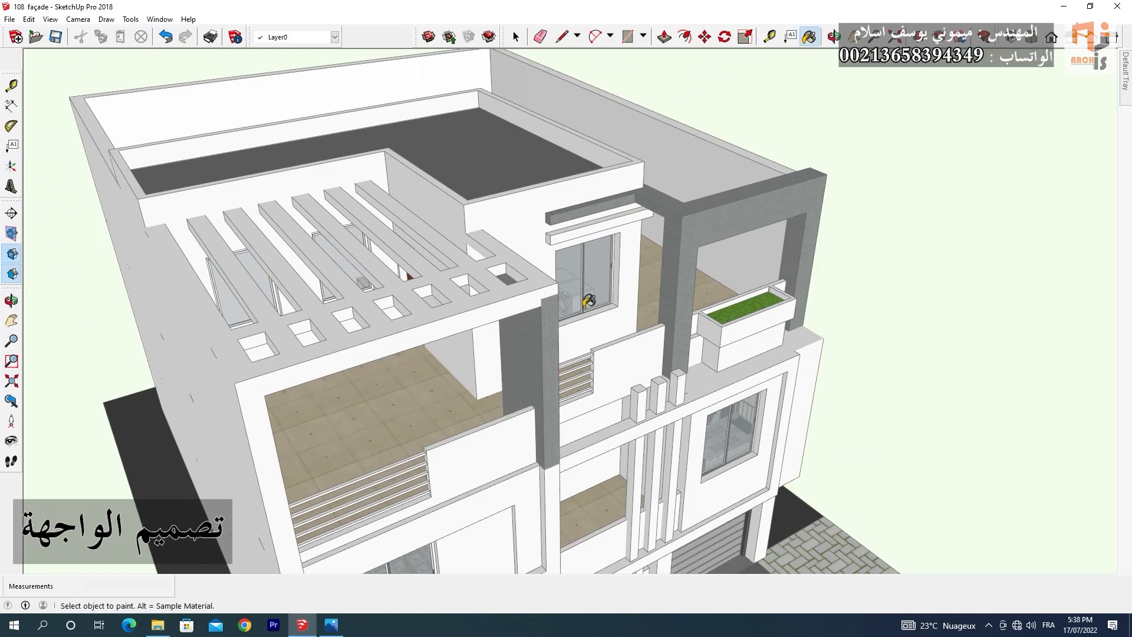
scroll(589, 302, down, 1)
click(358, 412)
click(566, 426)
scroll(557, 435, up, 2)
click(558, 433)
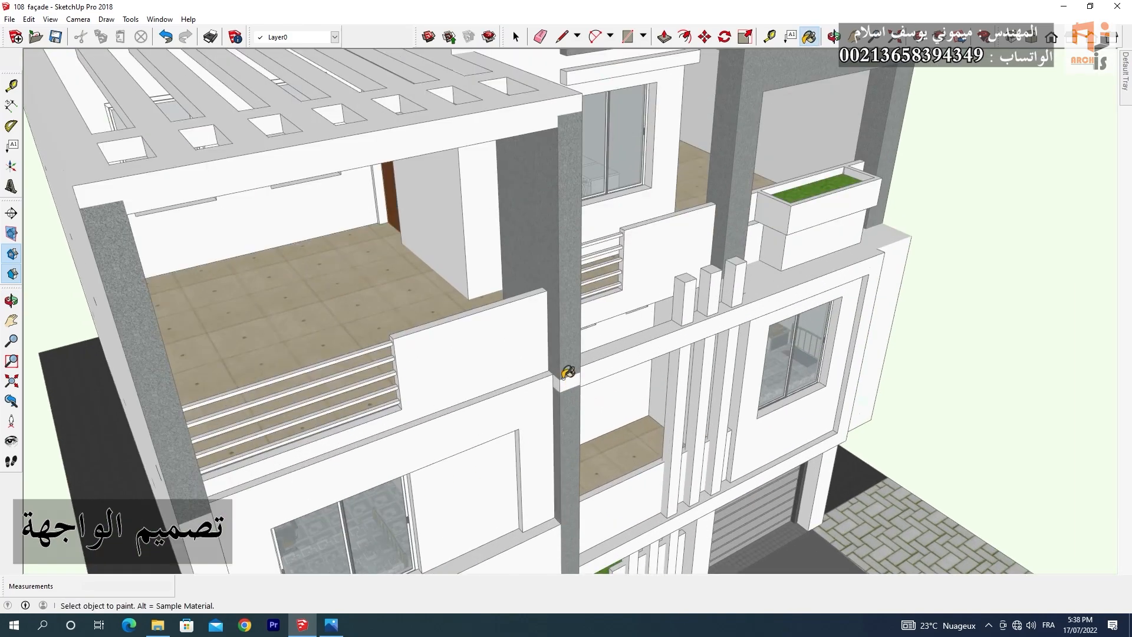
- Paint the frame's lower band, sill and inner side faces around the first-floor window with Blacktop Old 02
scroll(564, 380, down, 2)
scroll(522, 473, up, 2)
click(521, 474)
click(507, 447)
scroll(625, 380, down, 2)
mouse_move(699, 253)
middle_down()
mouse_move(222, 324)
mouse_move(203, 293)
middle_up()
scroll(202, 293, up, 4)
click(212, 298)
click(208, 304)
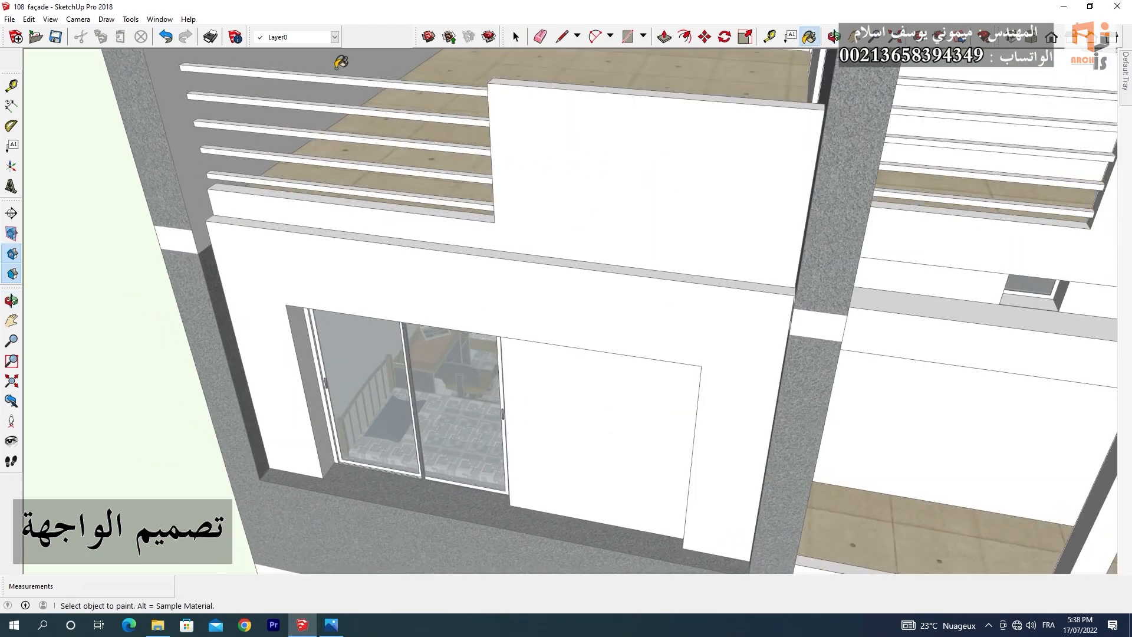
- Paint the inner side wall of the pergola terrace behind the railing with Blacktop Old 02
click(341, 62)
key(space)
click(199, 175)
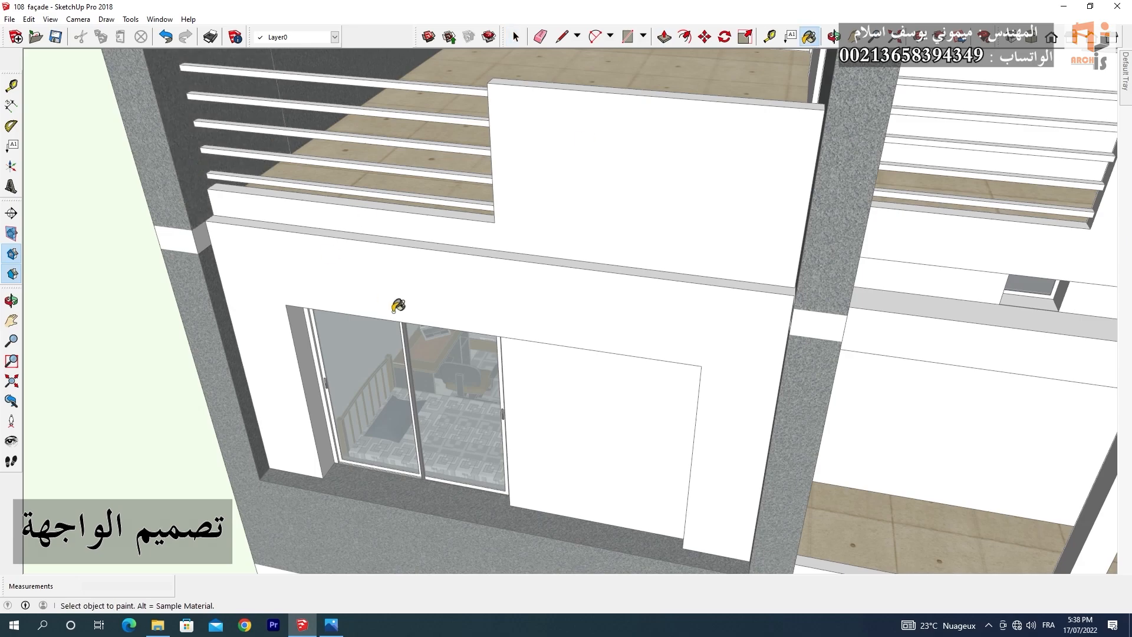
- Paint the horizontal railings of both upper balconies black with Color M09 from the Colors collection
drag(390, 173, 458, 346)
mouse_move(1126, 94)
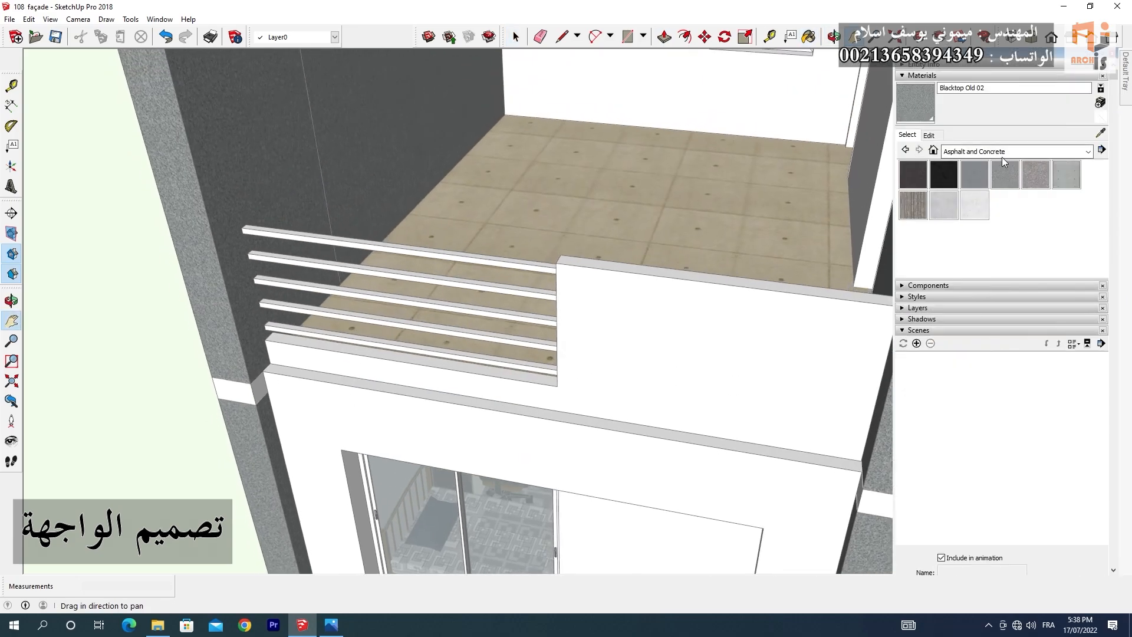
click(1015, 151)
click(994, 194)
click(1007, 182)
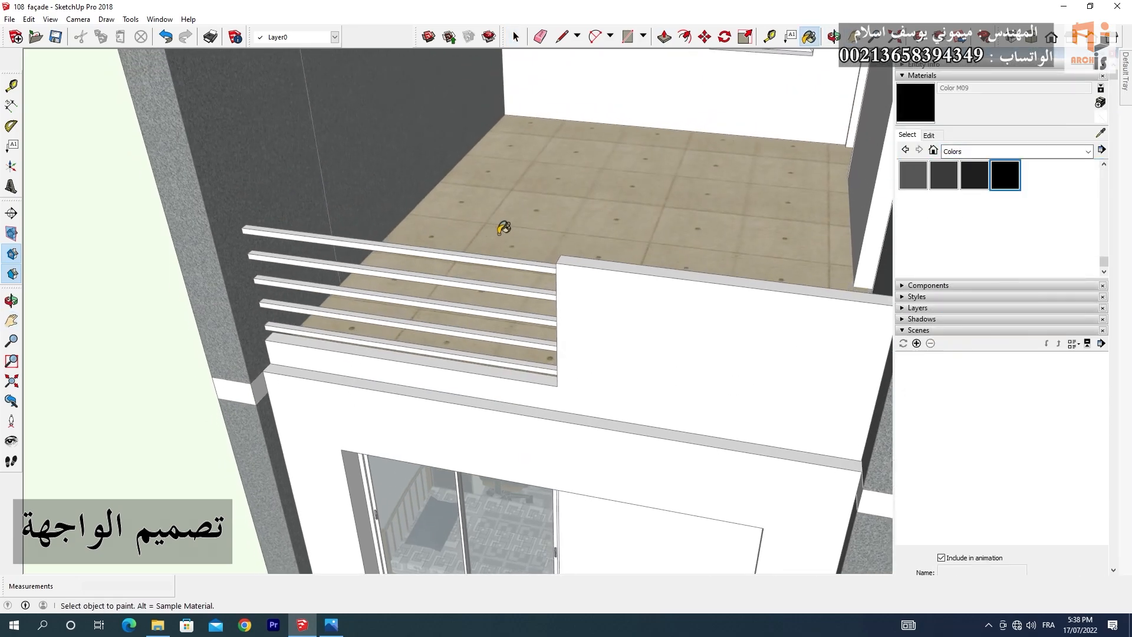
click(332, 245)
scroll(331, 245, down, 3)
scroll(769, 295, up, 2)
click(769, 296)
scroll(768, 295, down, 2)
scroll(346, 153, up, 2)
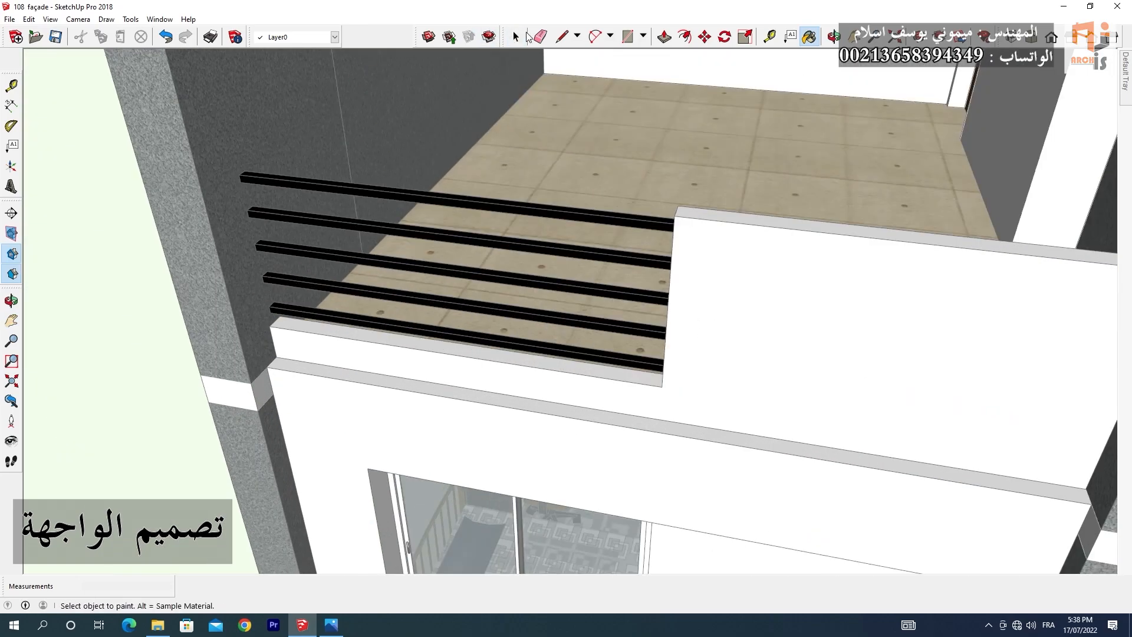
- Open the second-floor slab group and paint its white strips across the frame columns with Blacktop Old 02
double_click(262, 401)
click(664, 36)
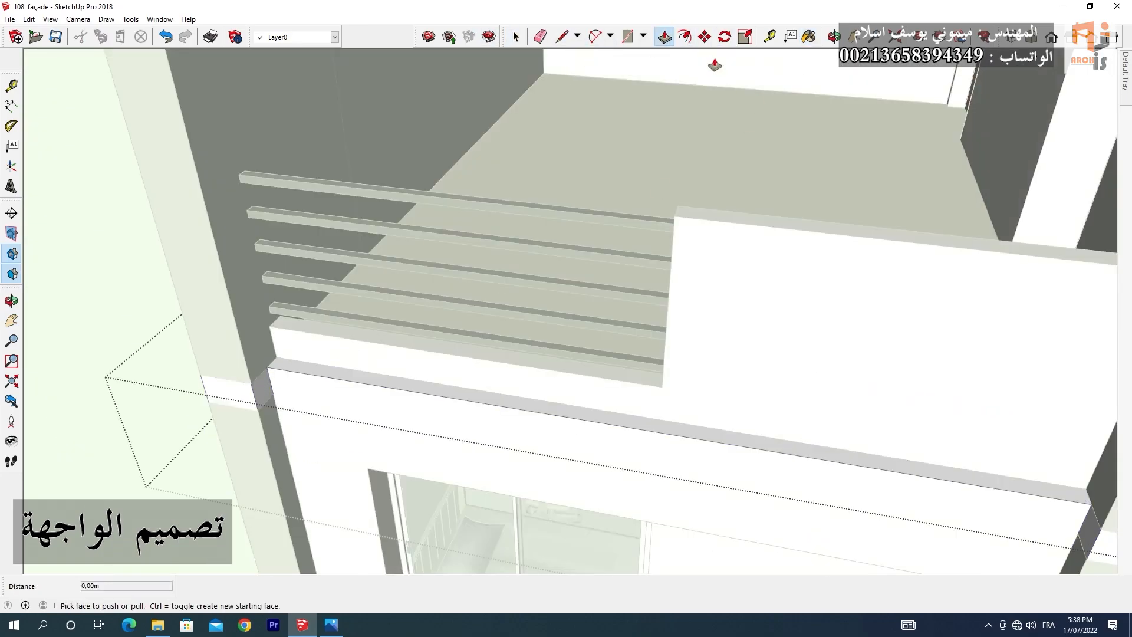
click(245, 389)
scroll(351, 239, down, 2)
scroll(584, 271, down, 1)
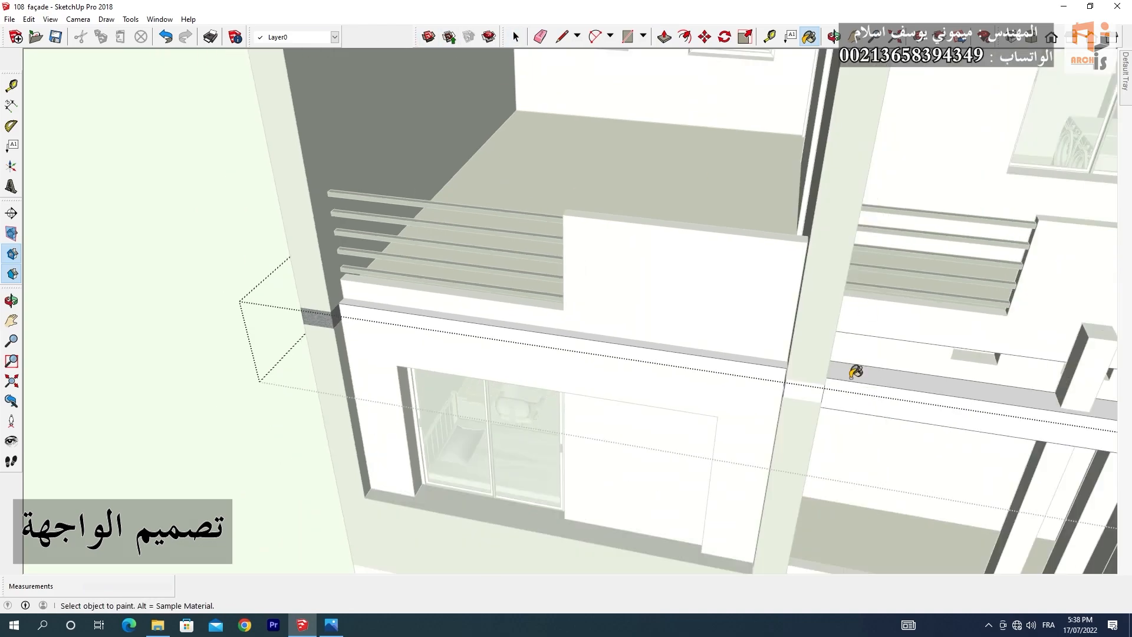
scroll(857, 372, up, 3)
click(767, 380)
mouse_move(773, 348)
middle_down()
mouse_move(837, 326)
mouse_move(874, 253)
middle_up()
mouse_move(809, 307)
middle_down()
mouse_move(820, 318)
mouse_move(412, 293)
middle_up()
scroll(432, 294, up, 1)
click(466, 276)
scroll(553, 413, down, 2)
scroll(388, 289, up, 2)
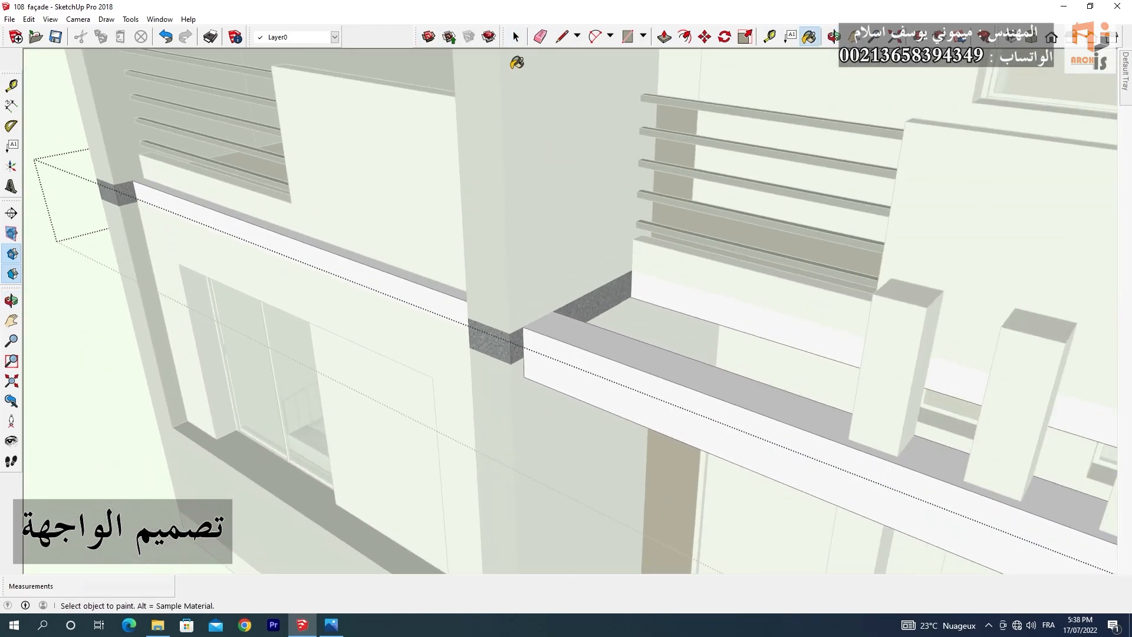
- Close the slab group and paint the frame column's side face and the balcony side wall below it
click(516, 36)
scroll(575, 218, down, 2)
click(579, 221)
click(575, 198)
scroll(559, 210, down, 2)
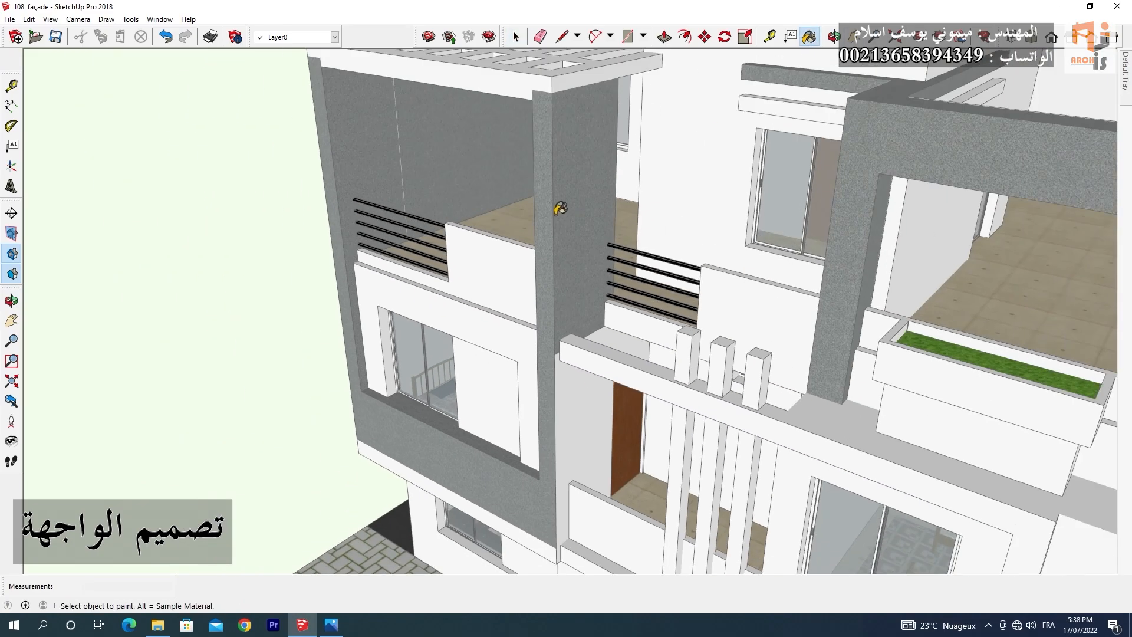
scroll(578, 394, up, 2)
click(566, 340)
- Paint the reveal faces around the wooden balcony door with Blacktop Old 02
scroll(568, 340, down, 1)
scroll(617, 389, up, 3)
scroll(649, 199, up, 3)
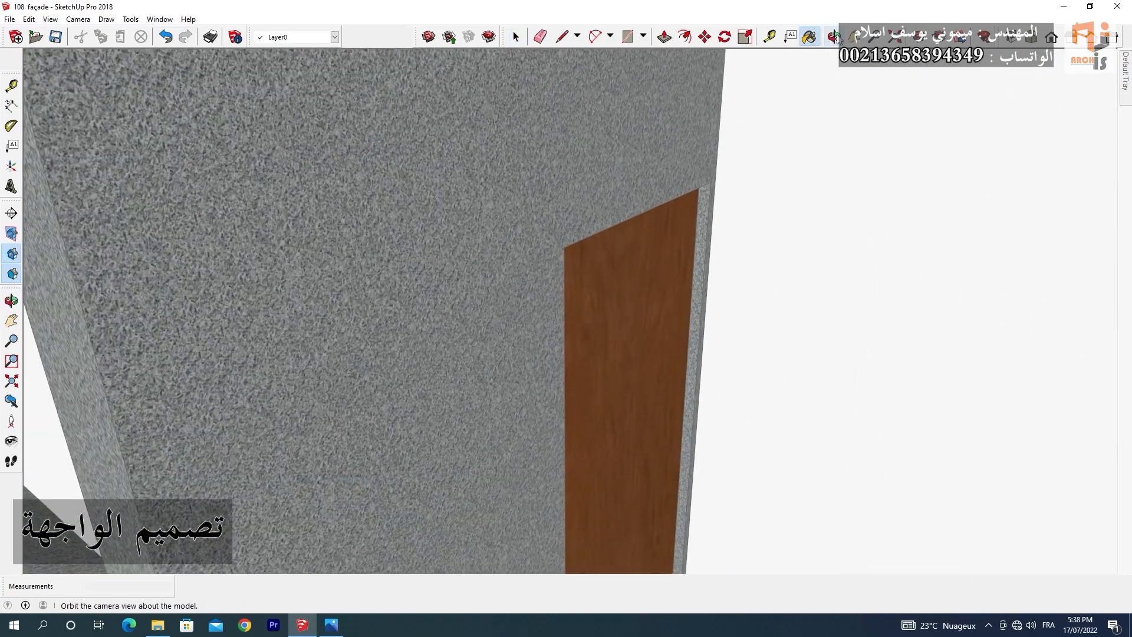
mouse_move(649, 199)
middle_down()
mouse_move(395, 4)
mouse_move(459, 174)
middle_up()
click(459, 174)
click(399, 221)
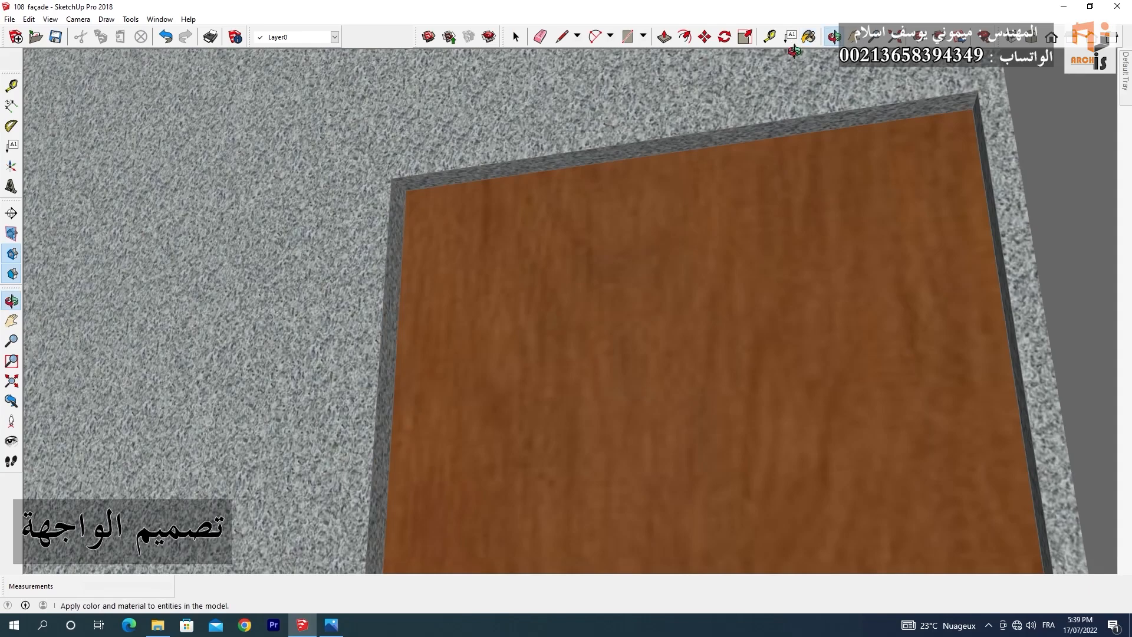
- Open the first-floor slab group and draw a line from the frame's lower corner to split the underside
scroll(607, 273, down, 8)
middle_drag(596, 268, 607, 359)
scroll(607, 359, up, 3)
key(space)
double_click(518, 293)
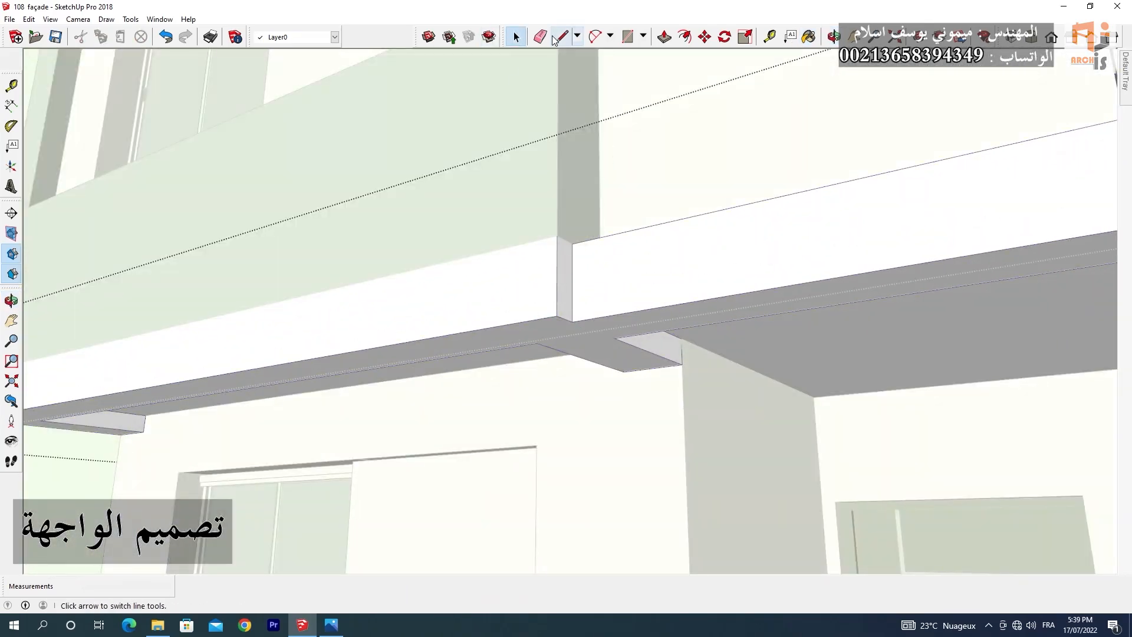
click(559, 37)
click(571, 322)
- Paint the slab's front edge, corner and underside faces below the pergola-side frame with Blacktop Old 02
click(808, 36)
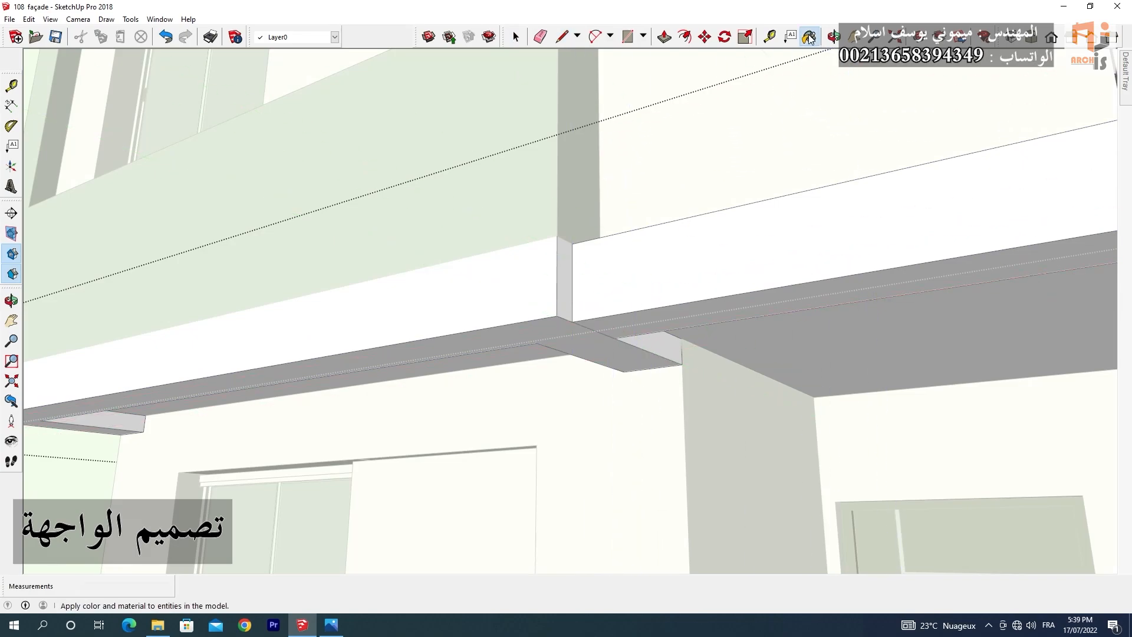
click(633, 352)
scroll(769, 296, down, 5)
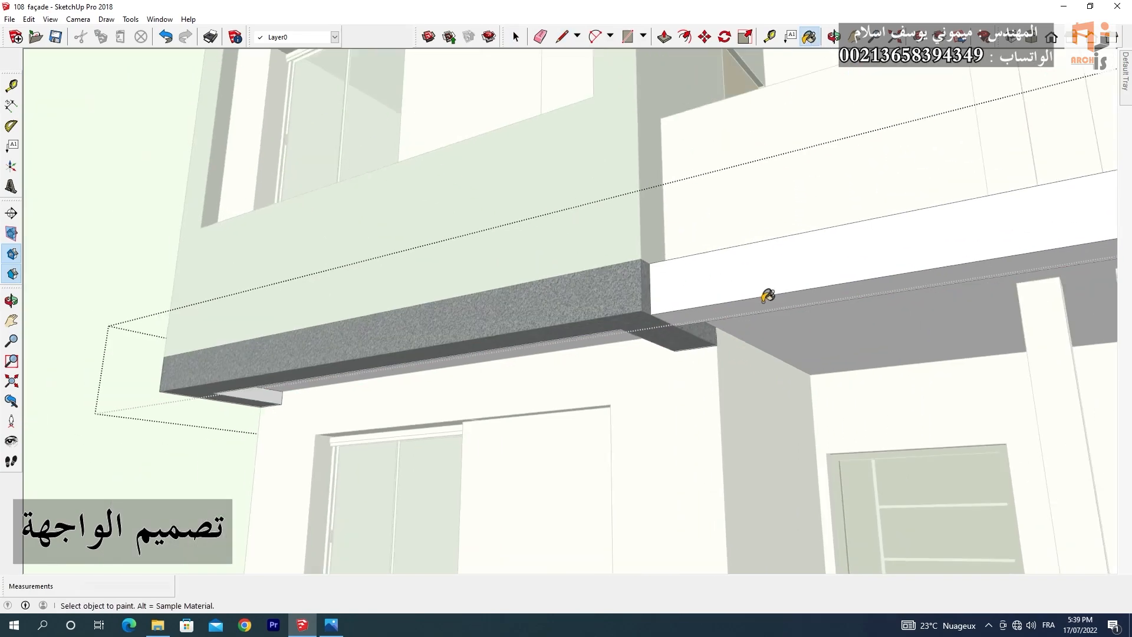
scroll(361, 368, up, 3)
scroll(552, 343, up, 3)
middle_drag(551, 342, 973, 389)
click(959, 418)
click(912, 451)
- Open the rooftop pergola group and paint its top and front faces with Blacktop Old 02
click(833, 37)
drag(820, 88, 635, 445)
scroll(678, 299, down, 6)
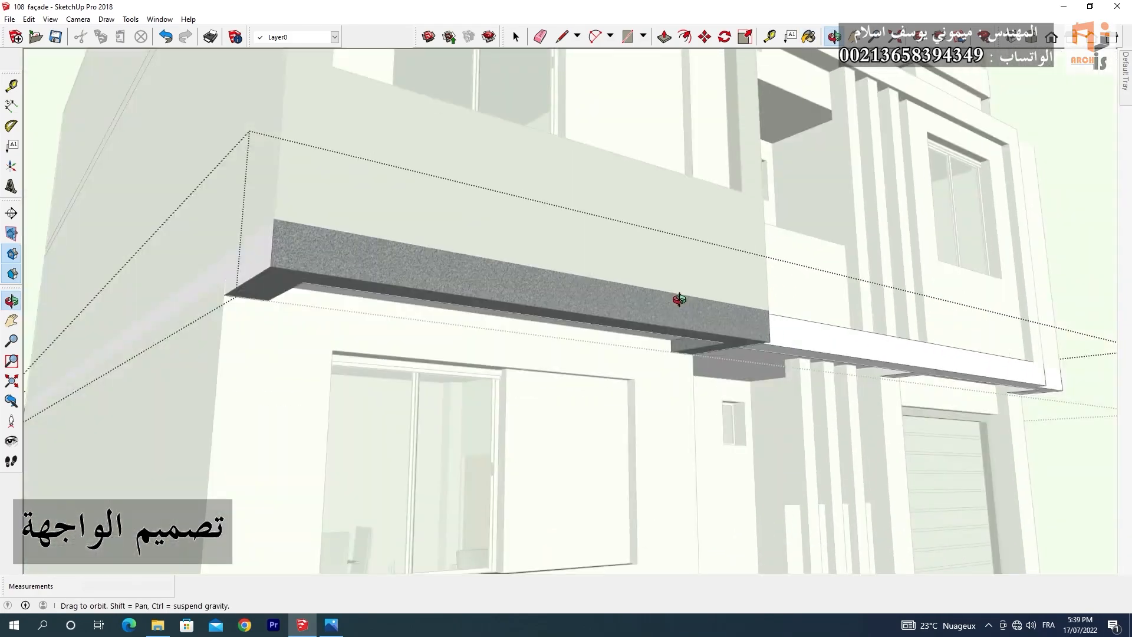
drag(678, 299, 559, 118)
scroll(489, 223, up, 3)
double_click(503, 269)
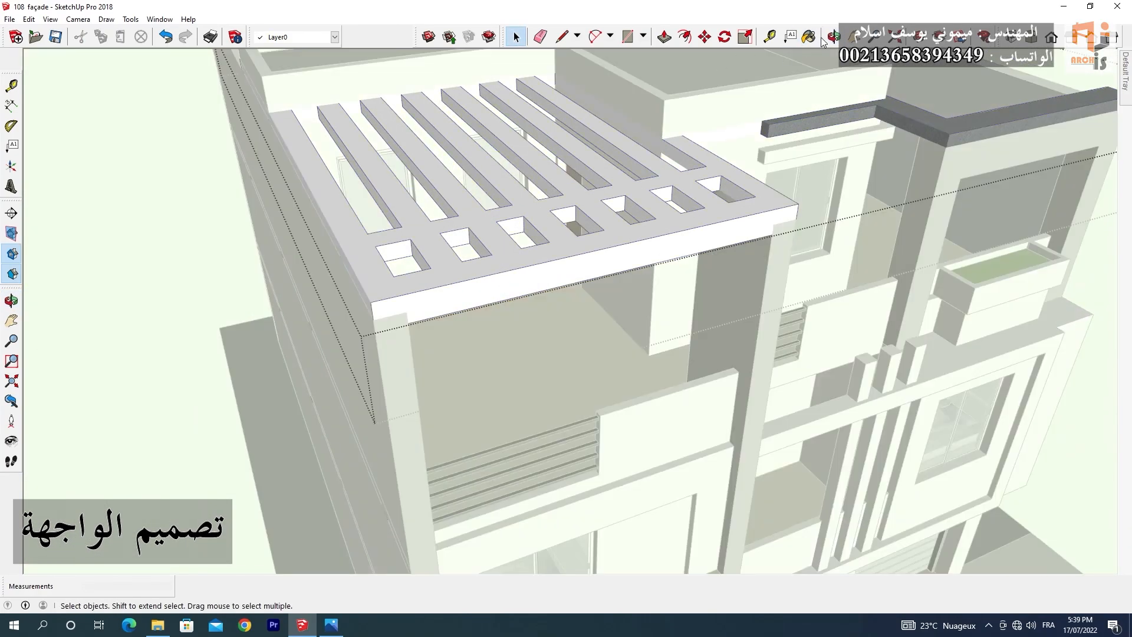
click(748, 228)
middle_drag(613, 252, 802, 269)
scroll(621, 307, up, 1)
- Paint the inner faces of the row of small rectangular openings along the pergola's front
click(620, 313)
click(608, 251)
click(565, 238)
click(645, 210)
click(627, 205)
middle_drag(702, 97, 677, 252)
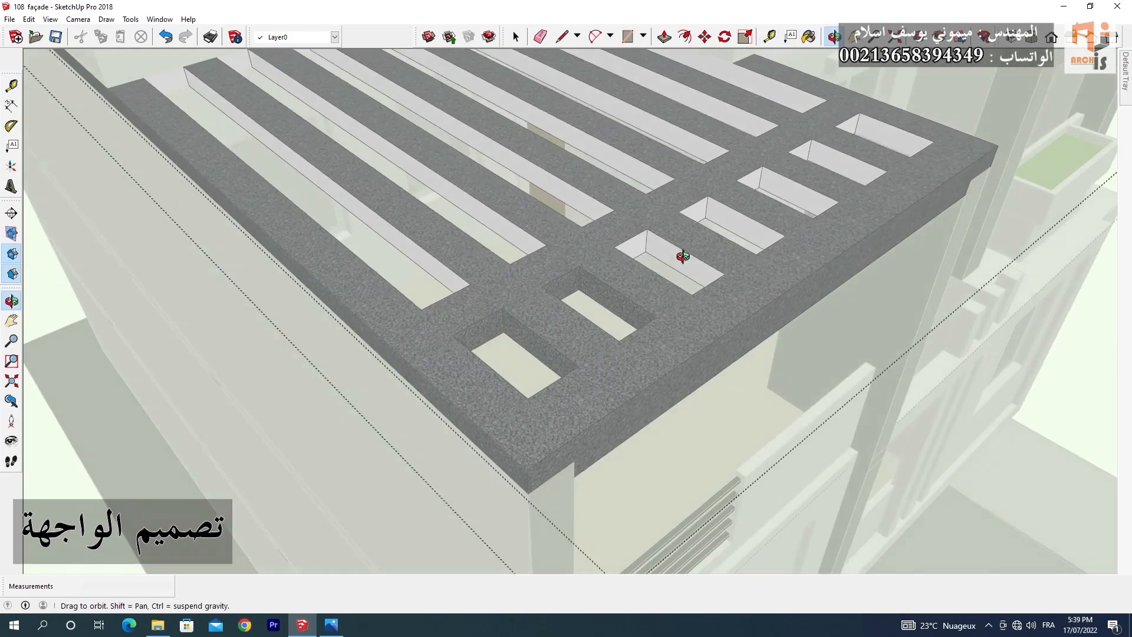
scroll(649, 271, up, 3)
click(604, 296)
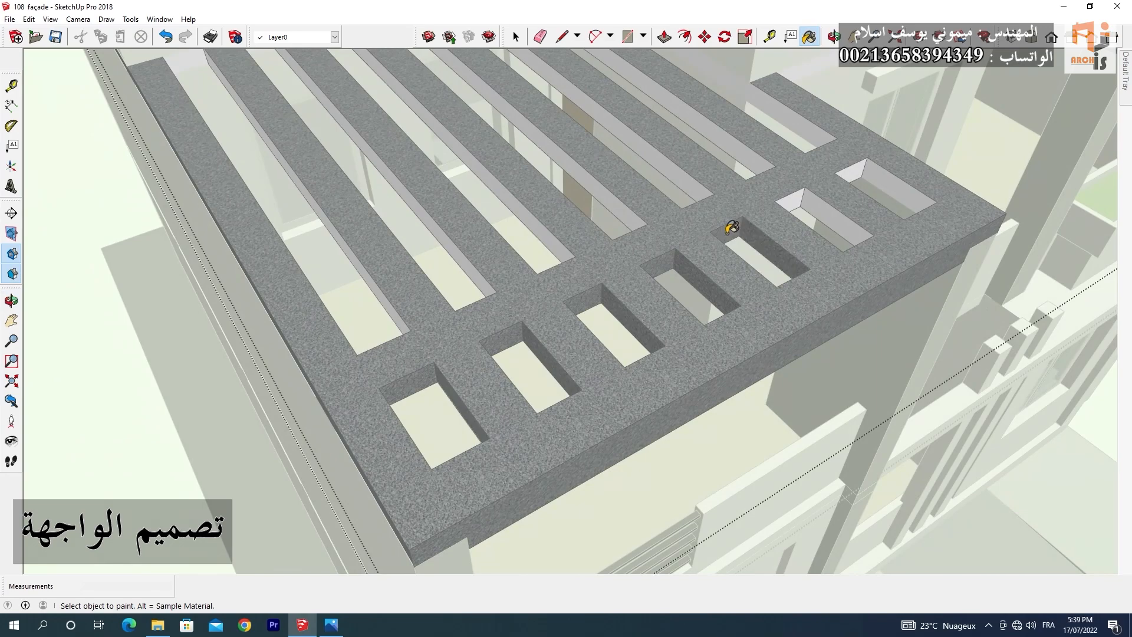
shift+middle_drag(824, 201, 769, 270)
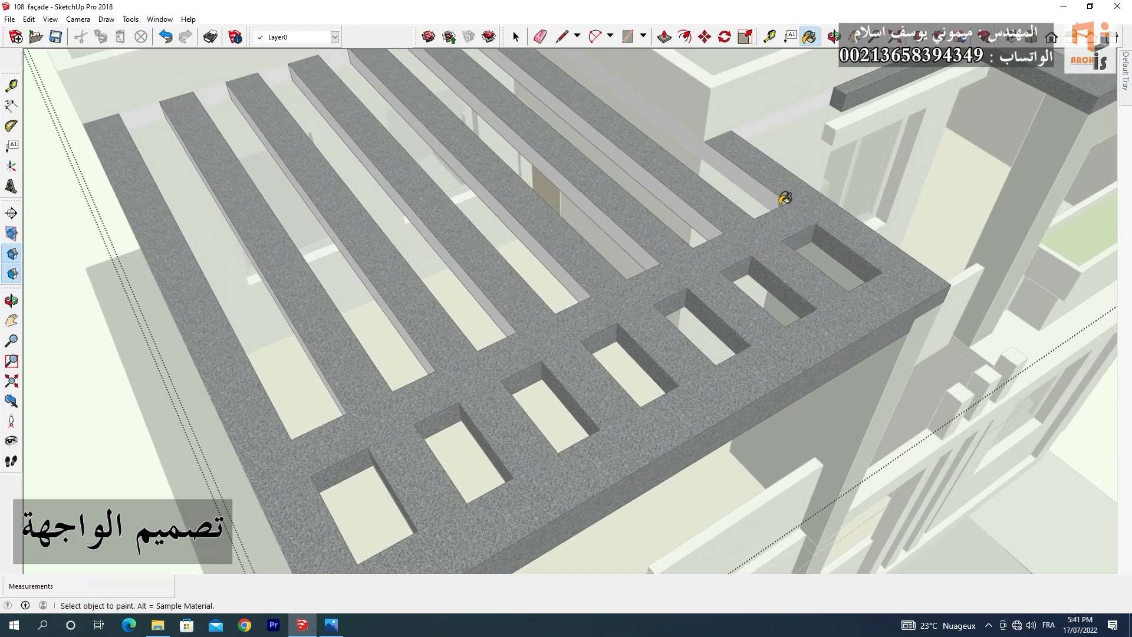
- Paint the visible side faces of the long pergola beams with Blacktop Old 02
click(780, 204)
click(702, 235)
click(639, 253)
click(572, 284)
click(499, 315)
click(420, 354)
scroll(417, 378, down, 3)
shift+middle_drag(417, 377, 527, 320)
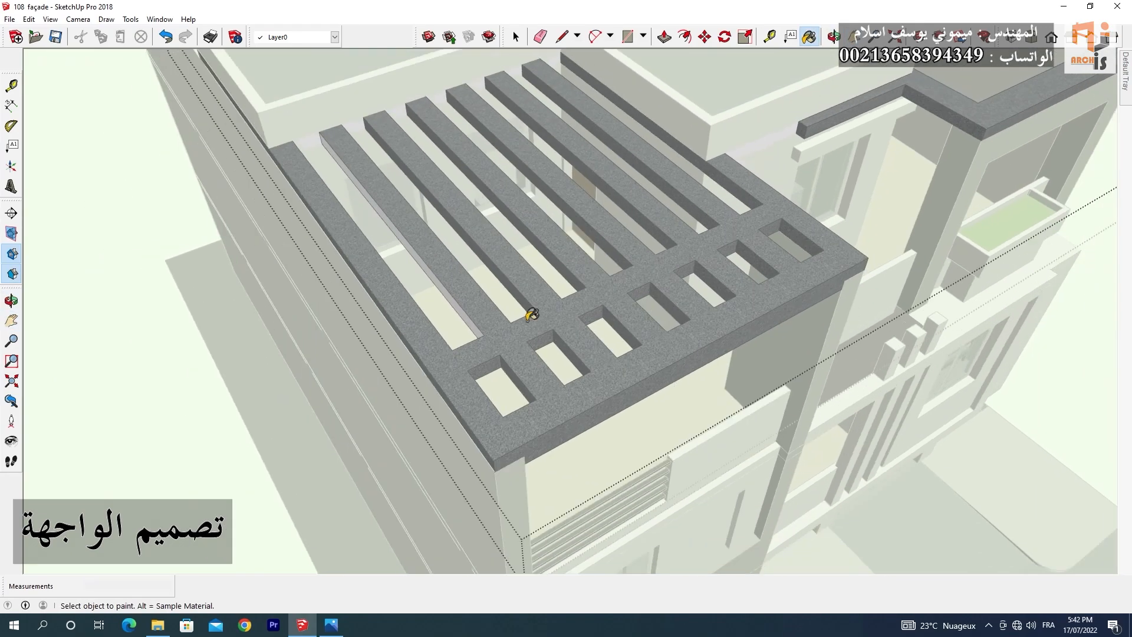
scroll(532, 314, up, 2)
- Return the pergola's long outer side face to white and close the pergola group
middle_drag(416, 262, 725, 224)
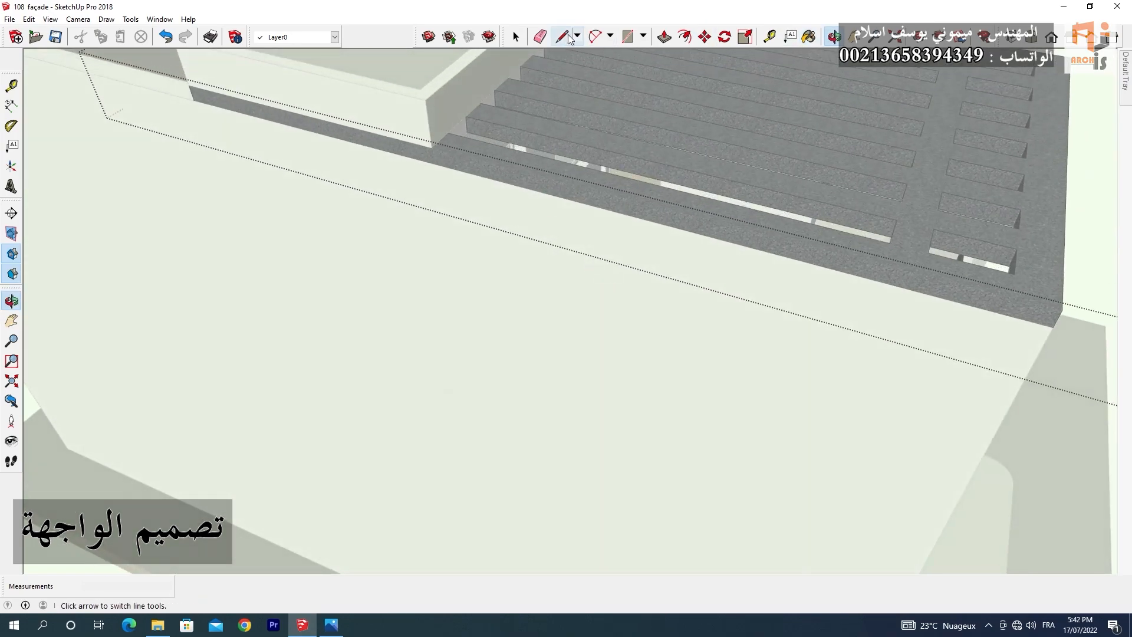
click(564, 37)
click(771, 38)
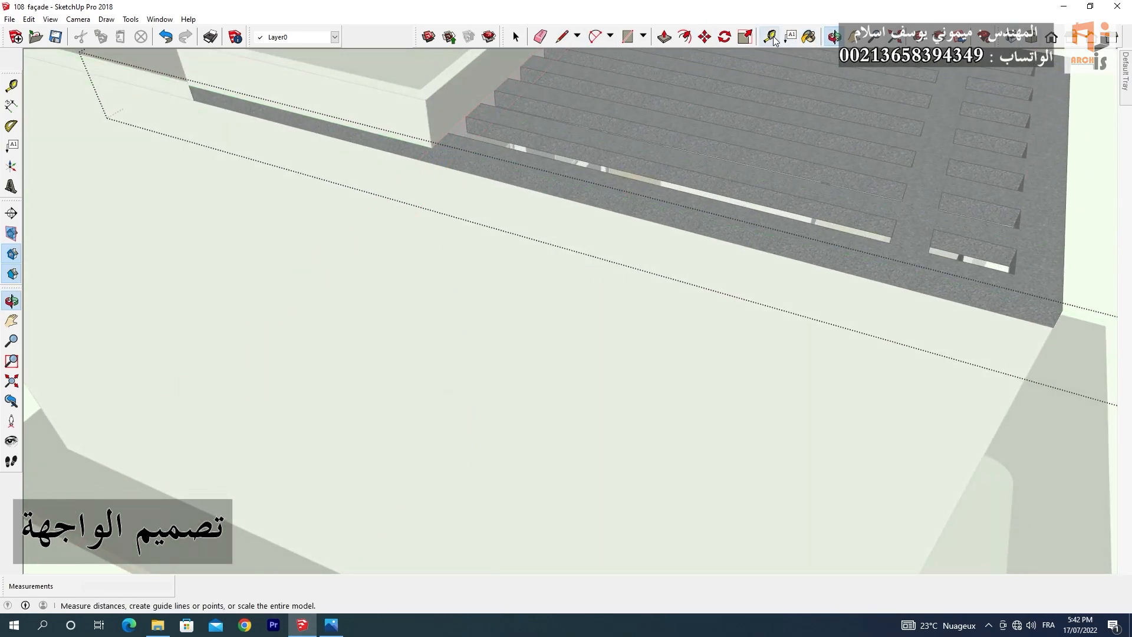
click(815, 37)
click(786, 246)
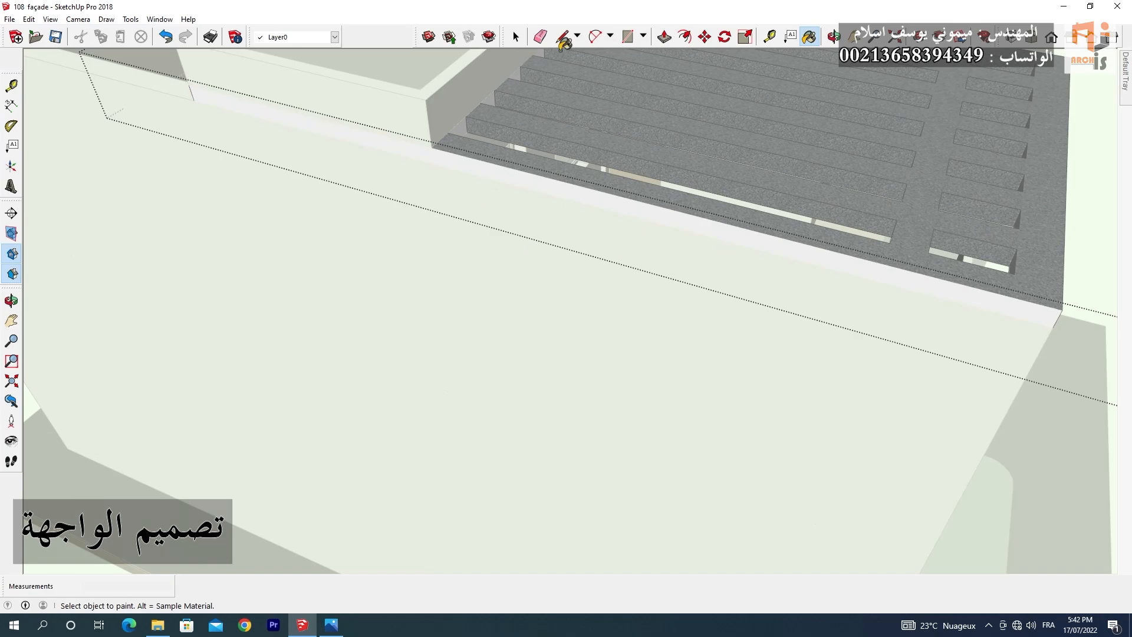
click(516, 36)
click(873, 76)
middle_drag(873, 76, 489, 283)
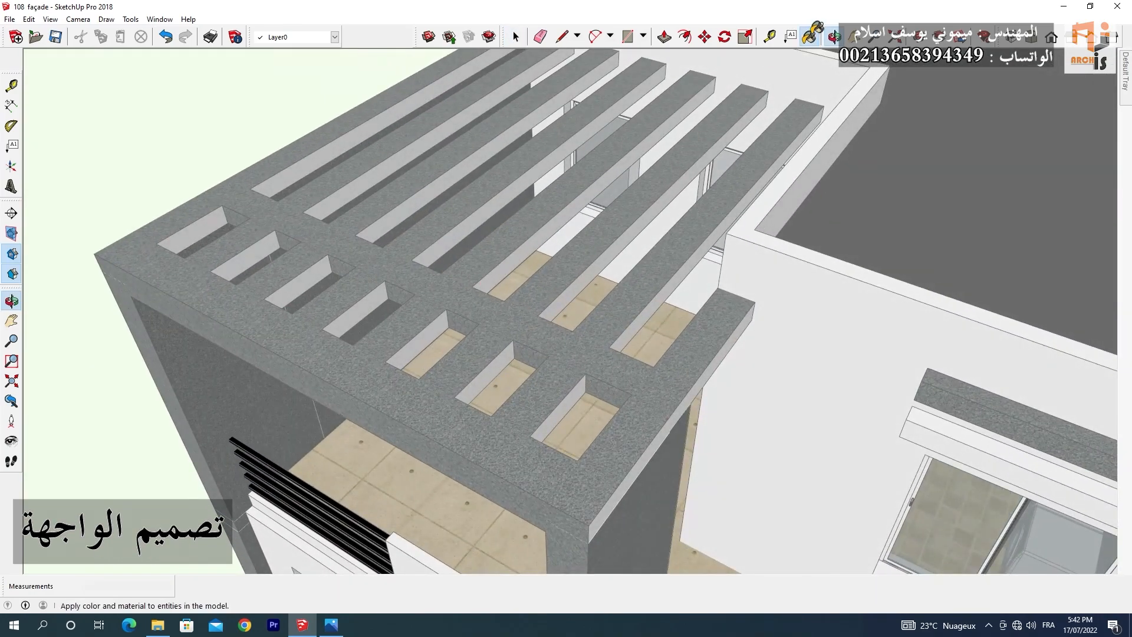
- Reopen the pergola group and paint the nearest beam side, small opening and outer side face with Blacktop Old 02
double_click(531, 318)
click(627, 338)
click(580, 389)
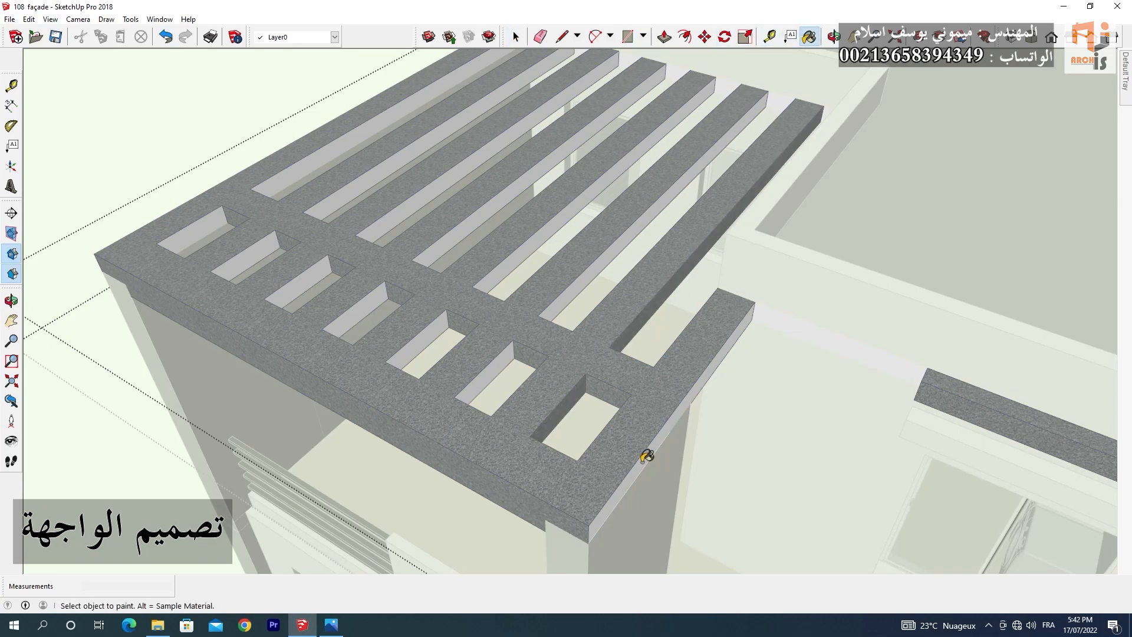
click(628, 424)
- Paint the side faces of the remaining pergola beams and small openings with Blacktop Old 02
scroll(578, 407, up, 1)
click(508, 387)
click(532, 263)
click(519, 265)
click(454, 307)
click(422, 259)
click(344, 301)
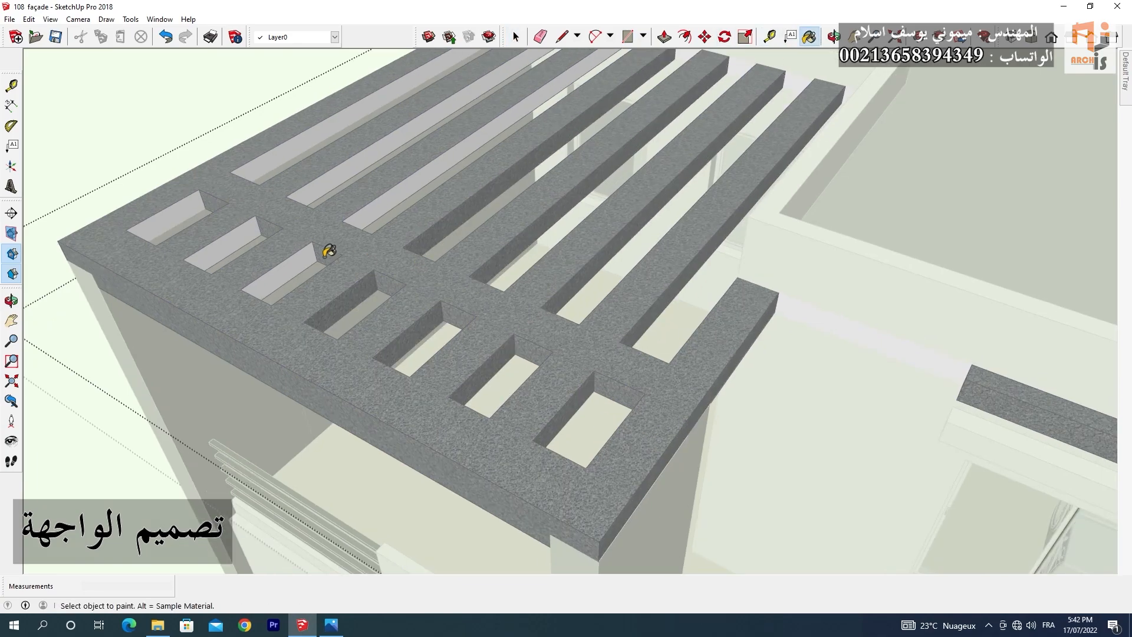
click(325, 254)
click(362, 210)
click(318, 181)
click(257, 223)
click(192, 204)
- Paint the short end faces inside the pergola's openings and beam gaps with Blacktop Old 02
scroll(654, 130, down, 3)
mouse_move(654, 129)
middle_down()
mouse_move(413, 348)
mouse_move(379, 122)
mouse_move(281, 124)
middle_up()
scroll(354, 153, up, 2)
click(280, 116)
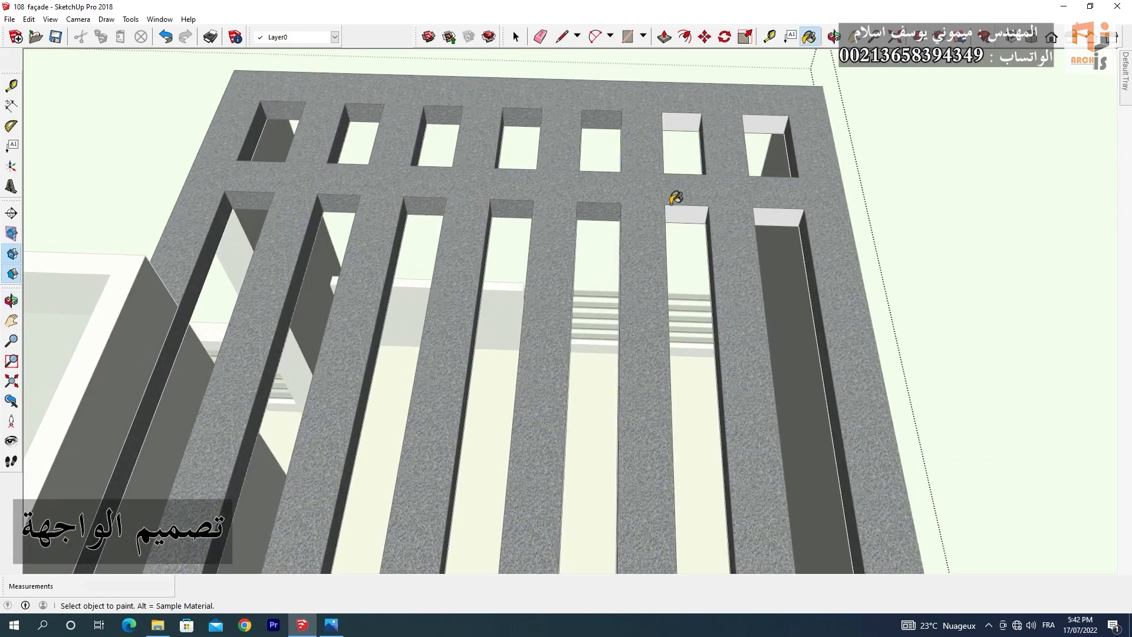
- Paint the remaining underside faces of the pergola with Blacktop Old 02 and close its group
middle_drag(424, 484, 319, 76)
scroll(450, 182, up, 3)
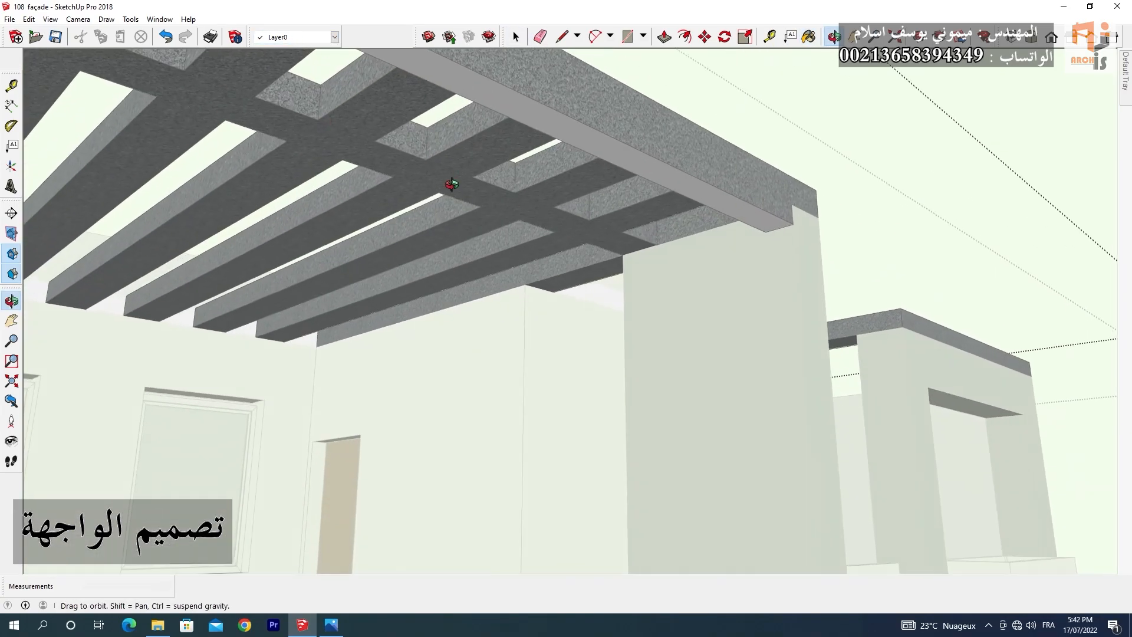
scroll(915, 251, up, 5)
click(956, 300)
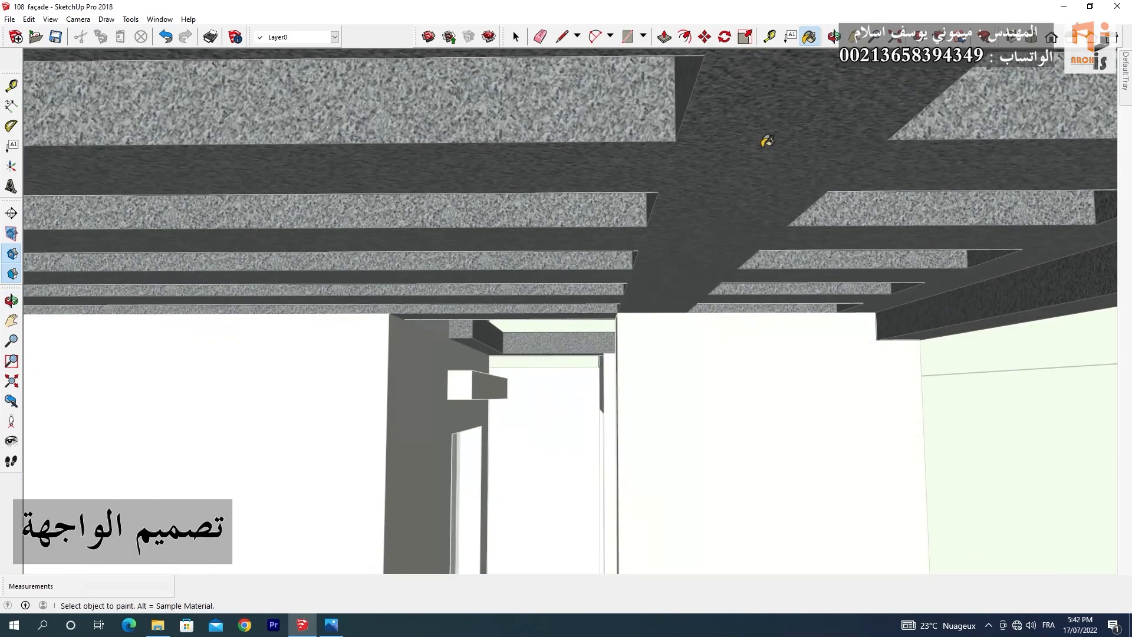
middle_drag(766, 142, 457, 344)
scroll(442, 263, down, 8)
scroll(442, 263, up, 2)
mouse_move(442, 263)
middle_down()
mouse_move(370, 344)
mouse_move(425, 337)
middle_up()
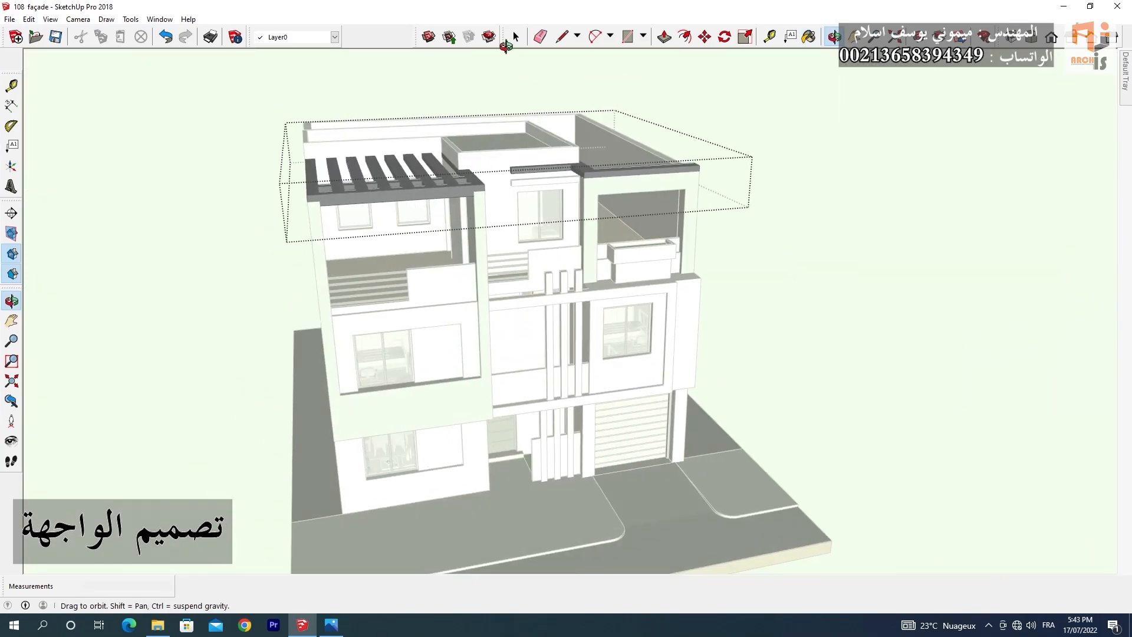
click(515, 37)
click(495, 317)
- Paint the ground-floor pillars beside the garage door with Blacktop Old 02
click(800, 65)
scroll(637, 475, up, 4)
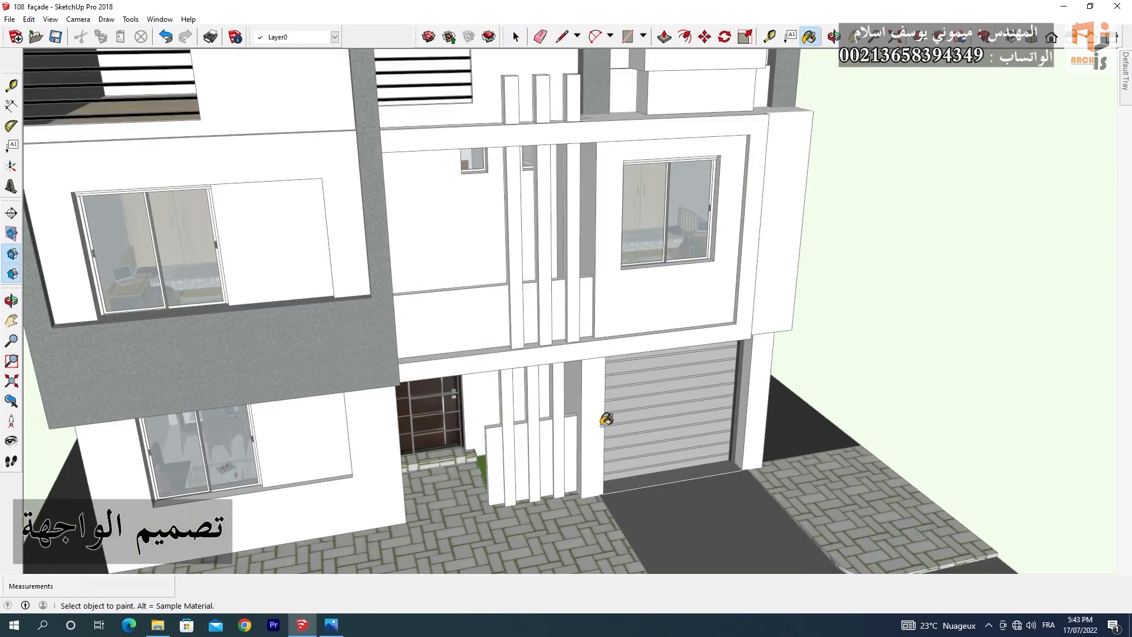
scroll(732, 400, up, 3)
click(773, 404)
click(757, 405)
- Paint the lower canopy beam above the top-floor window with Blacktop Old 02
mouse_move(667, 210)
middle_down()
mouse_move(594, 278)
mouse_move(384, 260)
mouse_move(791, 23)
middle_up()
key(b)
middle_drag(596, 260, 749, 313)
scroll(743, 295, down, 5)
mouse_move(720, 254)
middle_down()
mouse_move(675, 313)
mouse_move(641, 296)
mouse_move(590, 323)
middle_up()
scroll(533, 171, up, 4)
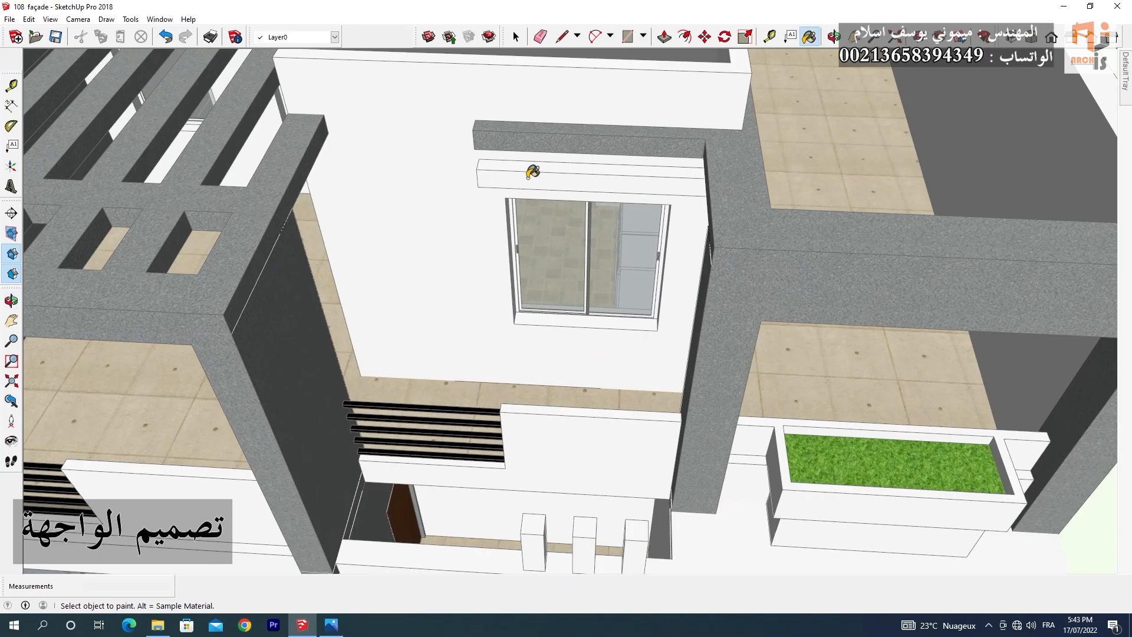
middle_drag(701, 194, 531, 176)
scroll(625, 247, up, 3)
middle_drag(639, 283, 767, 295)
key(space)
click(590, 183)
click(809, 37)
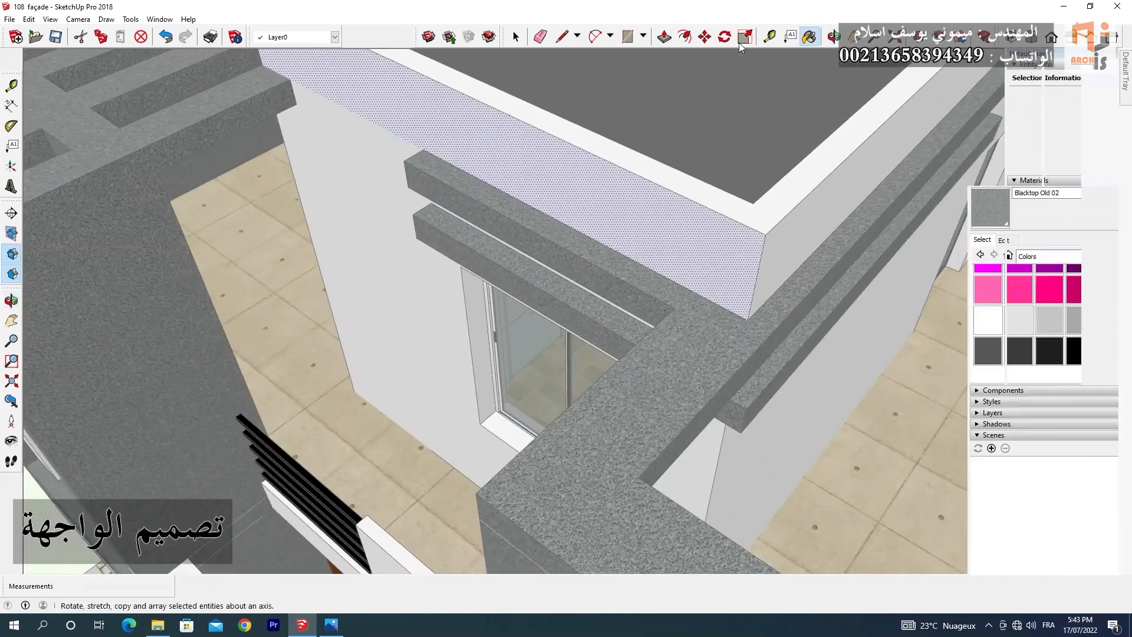
- Open the group containing the upper canopy beam, paint the beam's end face with Blacktop Old 02, and close the group
click(832, 37)
drag(679, 248, 708, 215)
mouse_move(793, 195)
middle_down()
mouse_move(768, 178)
mouse_move(768, 157)
mouse_move(662, 159)
middle_up()
scroll(662, 278, down, 4)
scroll(661, 281, up, 3)
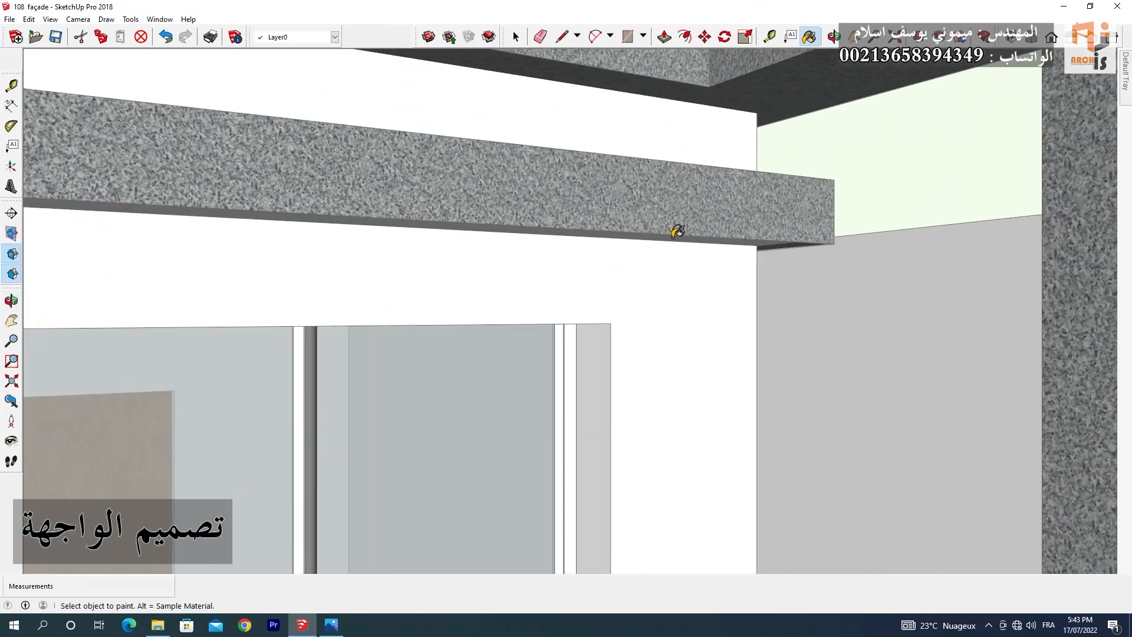
scroll(685, 262, down, 5)
middle_drag(798, 71, 325, 281)
scroll(425, 263, up, 1)
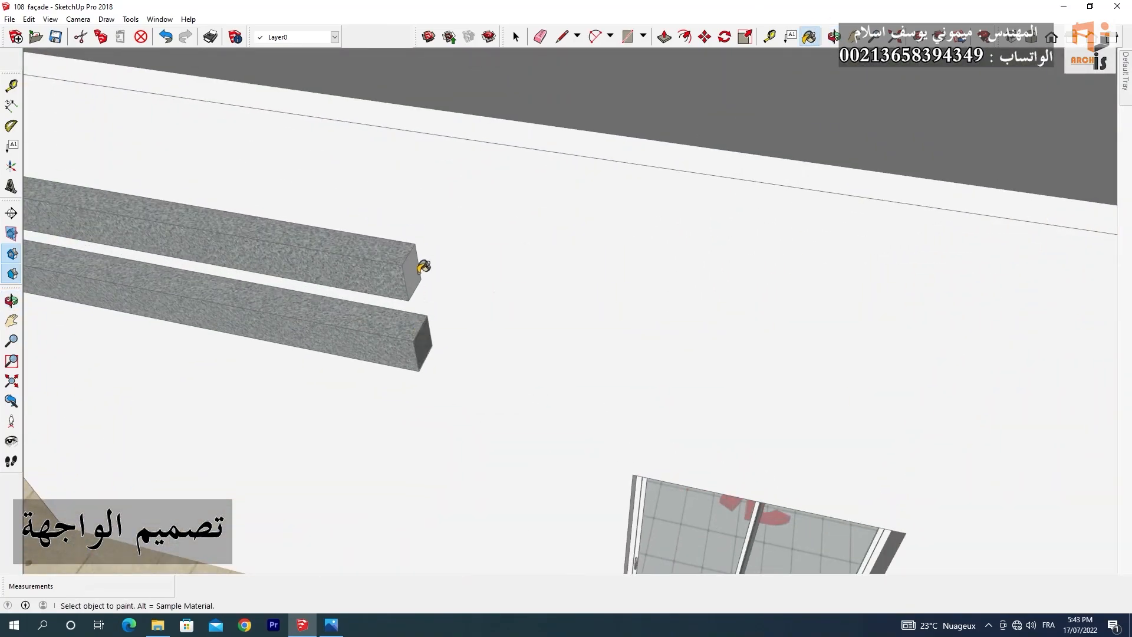
scroll(643, 293, down, 5)
scroll(531, 223, up, 6)
key(space)
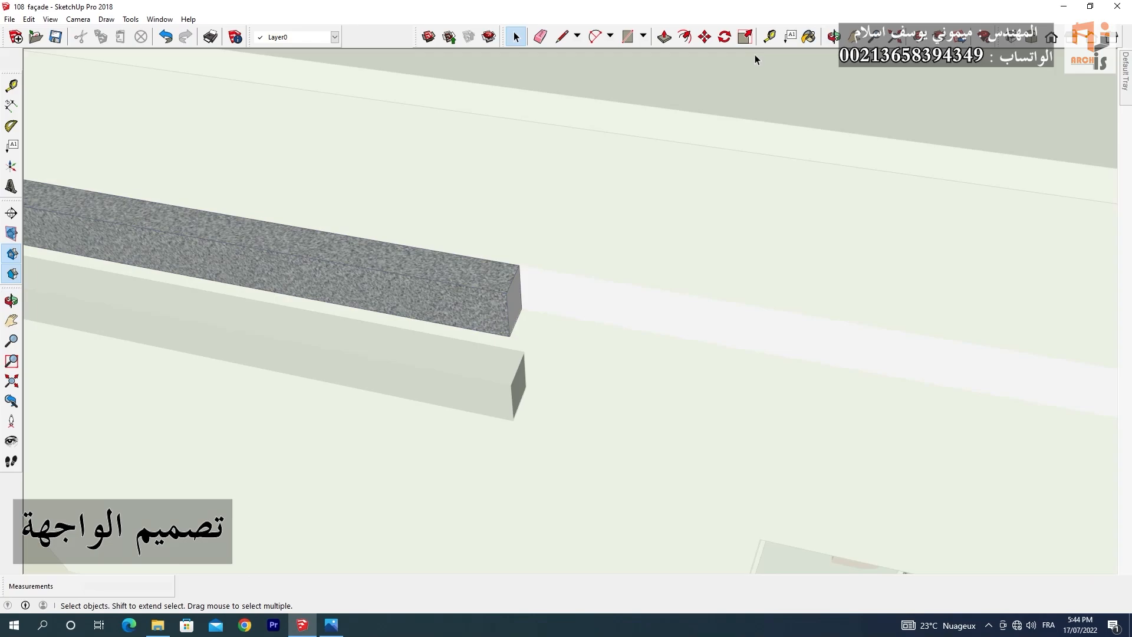
key(space)
click(654, 303)
- Choose a plain dark grey colour and paint the vertical frame strip beside the first-floor window above the garage
scroll(653, 303, down, 4)
middle_drag(526, 249, 798, 367)
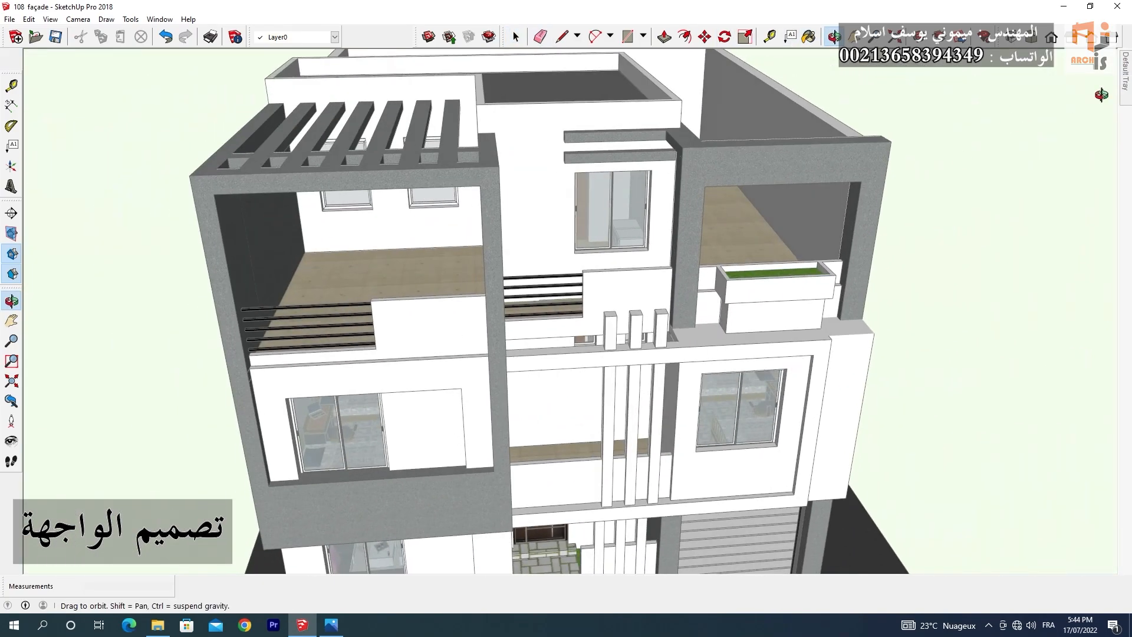
mouse_move(1127, 90)
click(1041, 299)
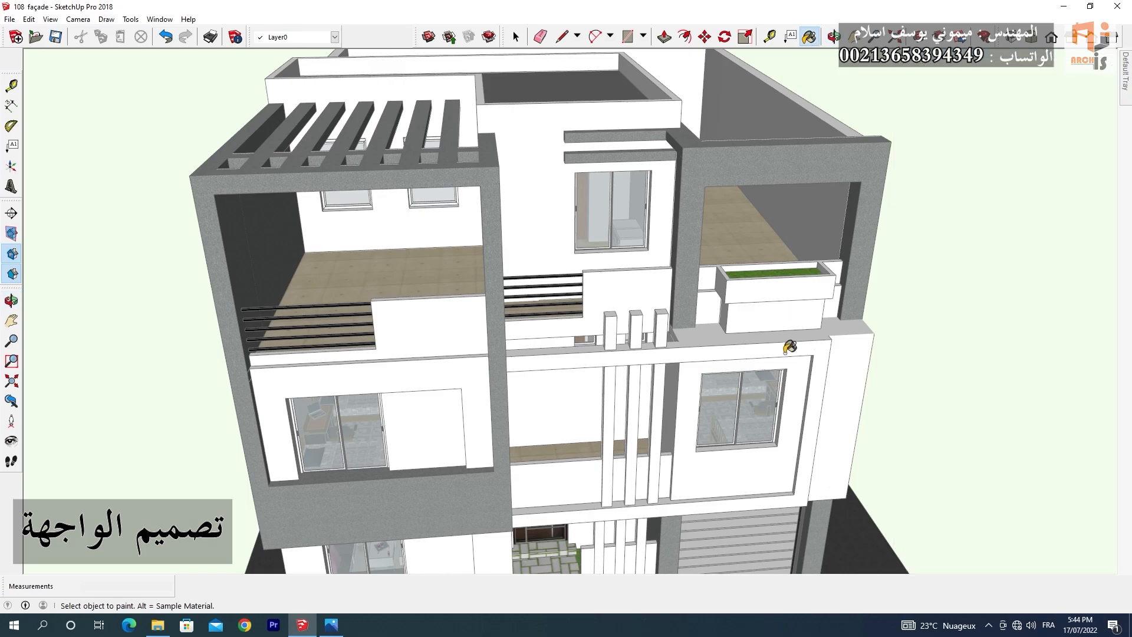
scroll(793, 365, up, 6)
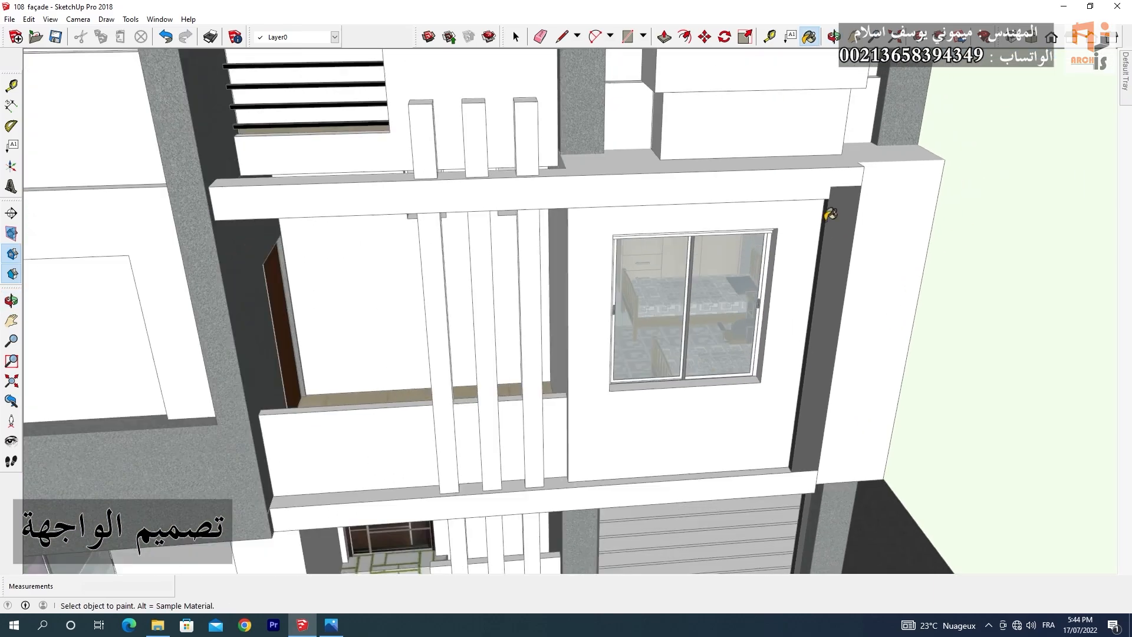
scroll(827, 219, up, 2)
shift+middle_drag(738, 236, 784, 124)
mouse_move(784, 354)
middle_down()
mouse_move(625, 384)
mouse_move(480, 264)
middle_up()
click(478, 268)
- Open the slab group above that window and draw a line along its top face to mark off the projecting front strip
scroll(549, 242, down, 1)
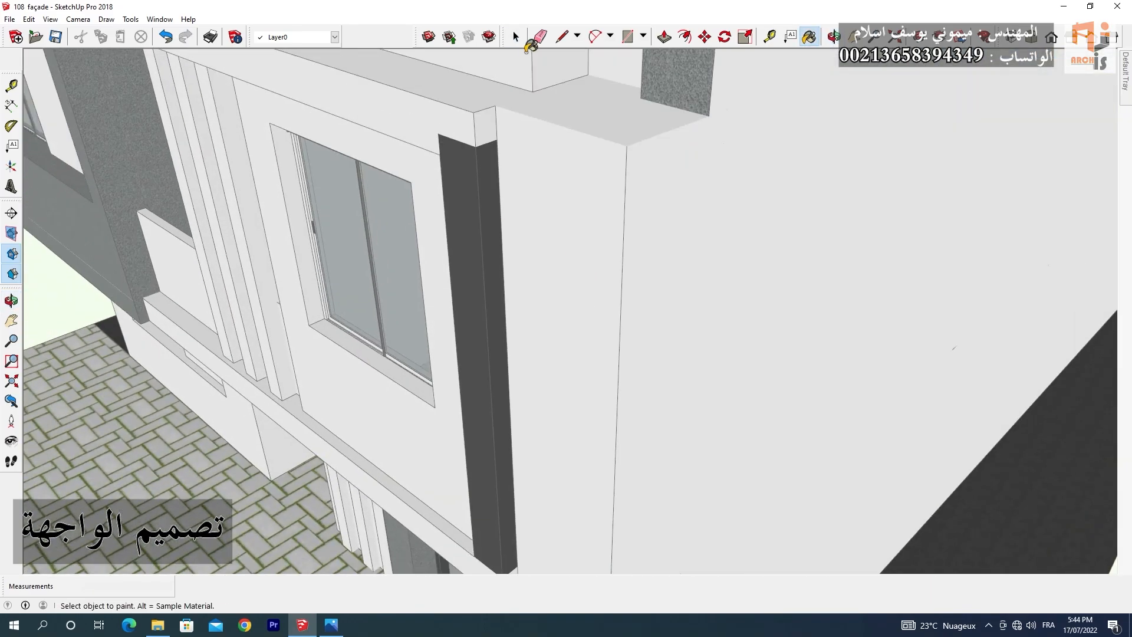
click(517, 38)
double_click(434, 112)
middle_drag(435, 112, 484, 179)
scroll(483, 177, up, 3)
click(564, 37)
click(297, 178)
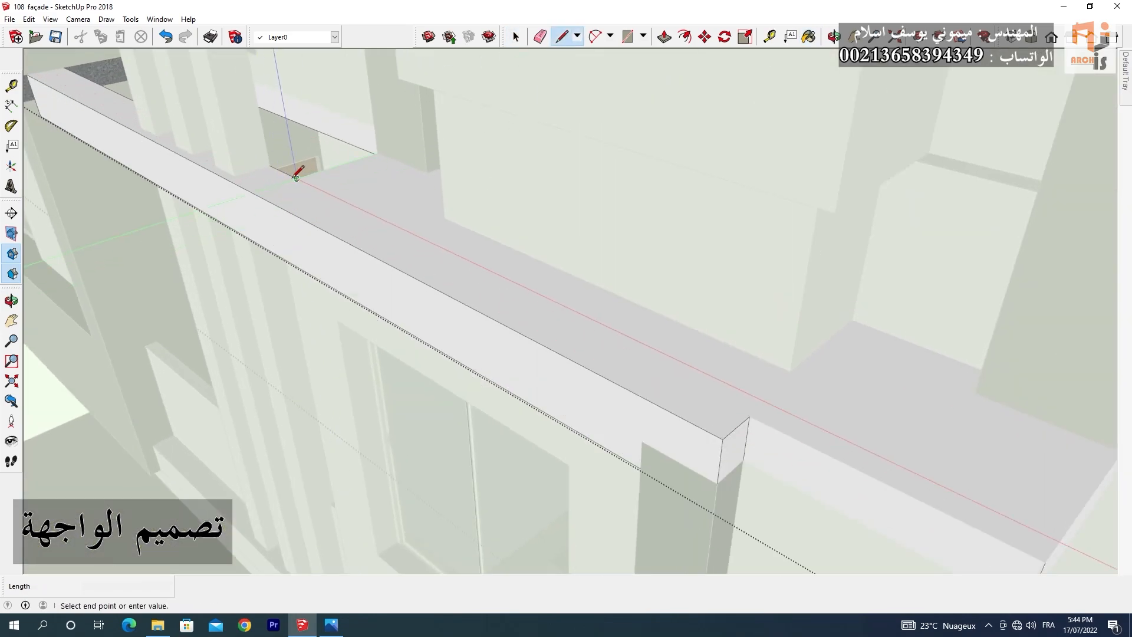
click(744, 421)
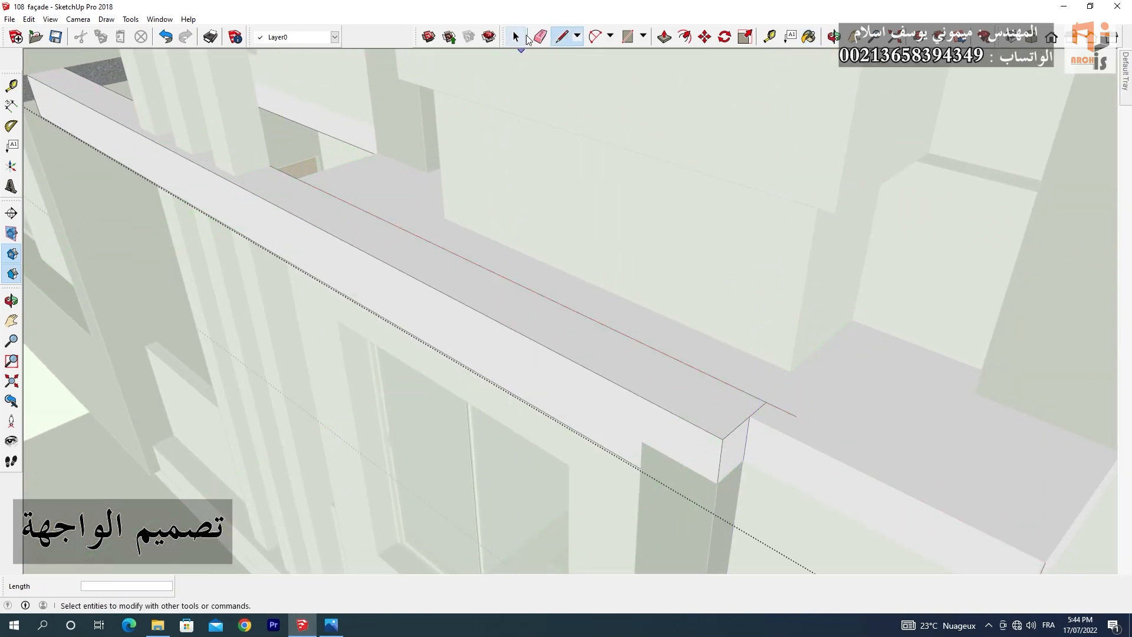
- Close off the projecting front strip on the slab's top face and paint only that strip dark grey
mouse_move(1129, 84)
click(946, 351)
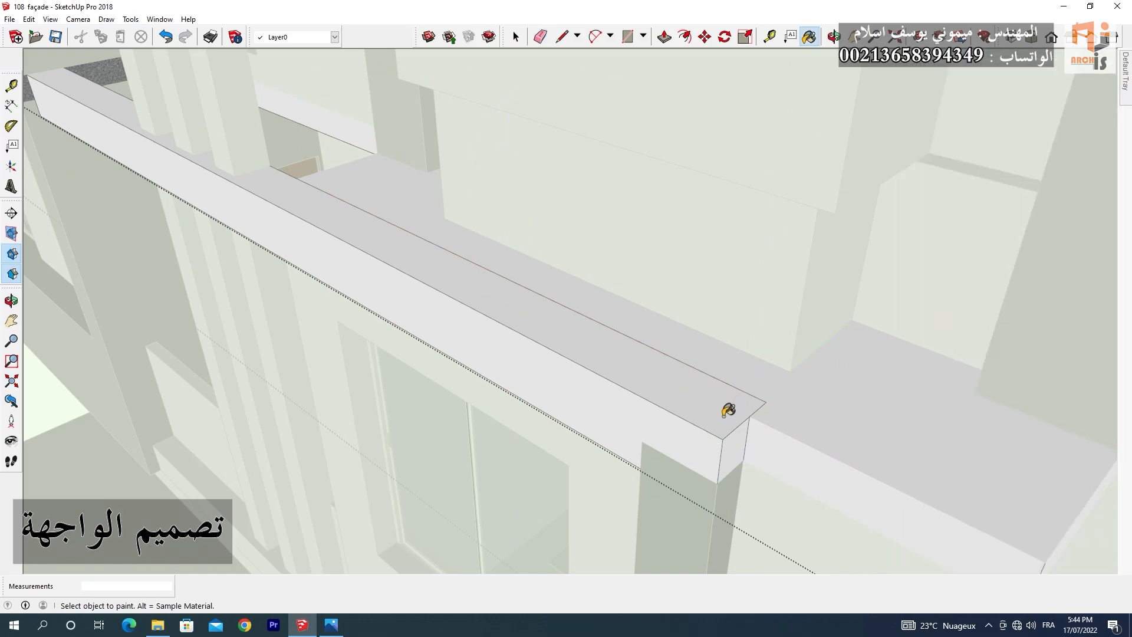
click(726, 412)
key(ctrl+z)
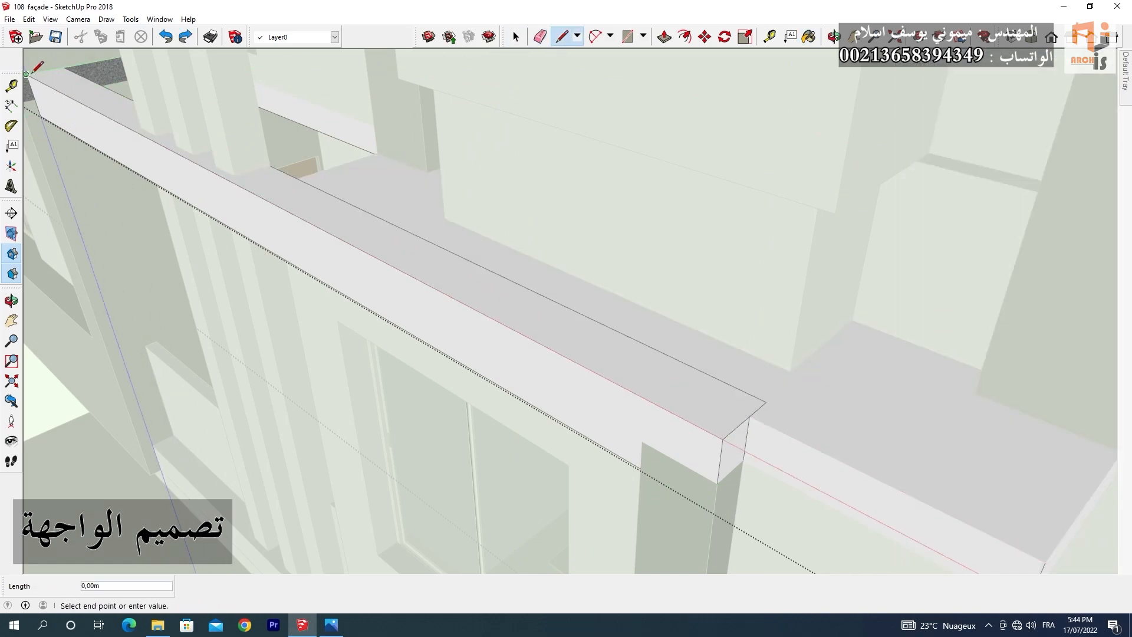
click(809, 37)
click(667, 377)
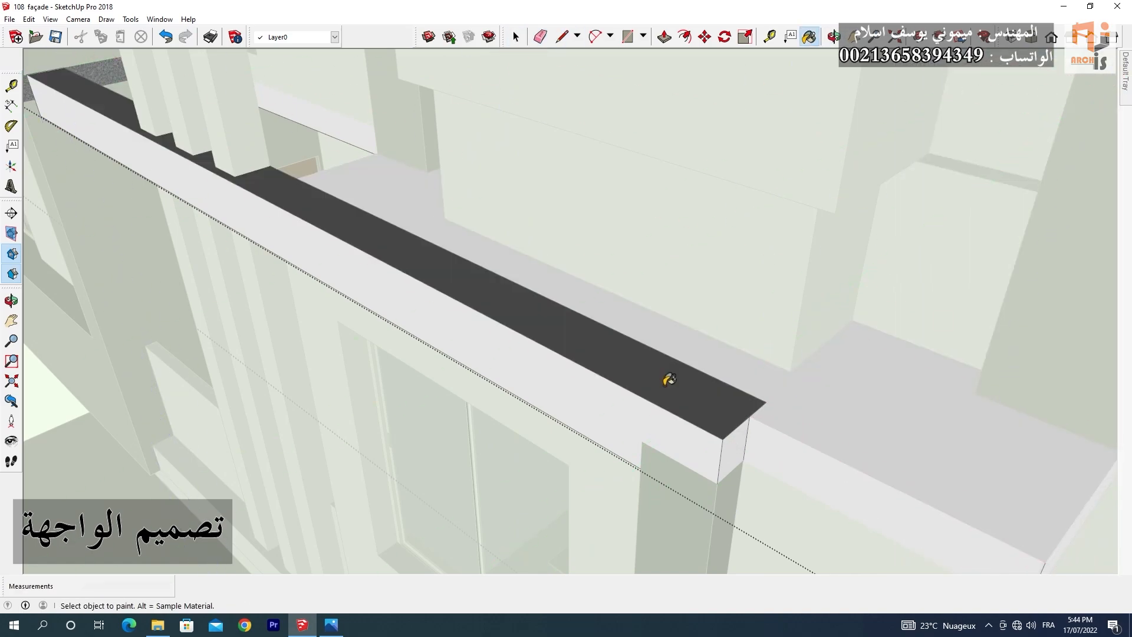
- Paint the projecting band's front, end and underside faces dark grey and close the slab group
click(708, 439)
middle_drag(572, 284, 814, 185)
click(740, 164)
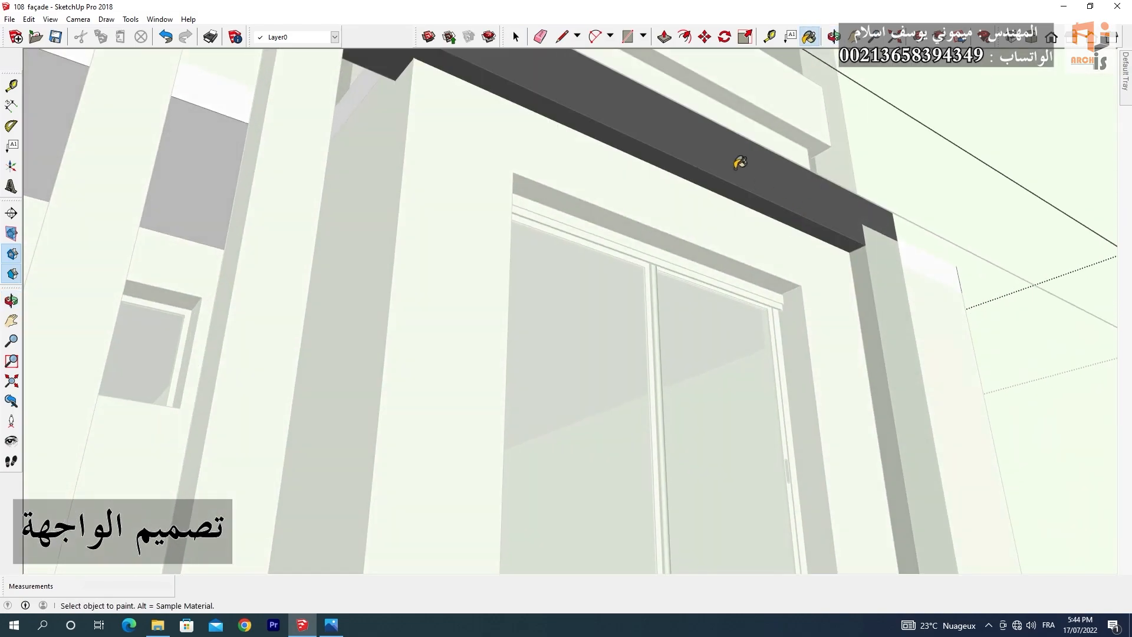
click(835, 36)
scroll(568, 245, down, 5)
drag(637, 153, 569, 245)
scroll(526, 480, up, 3)
drag(526, 480, 425, 528)
click(516, 36)
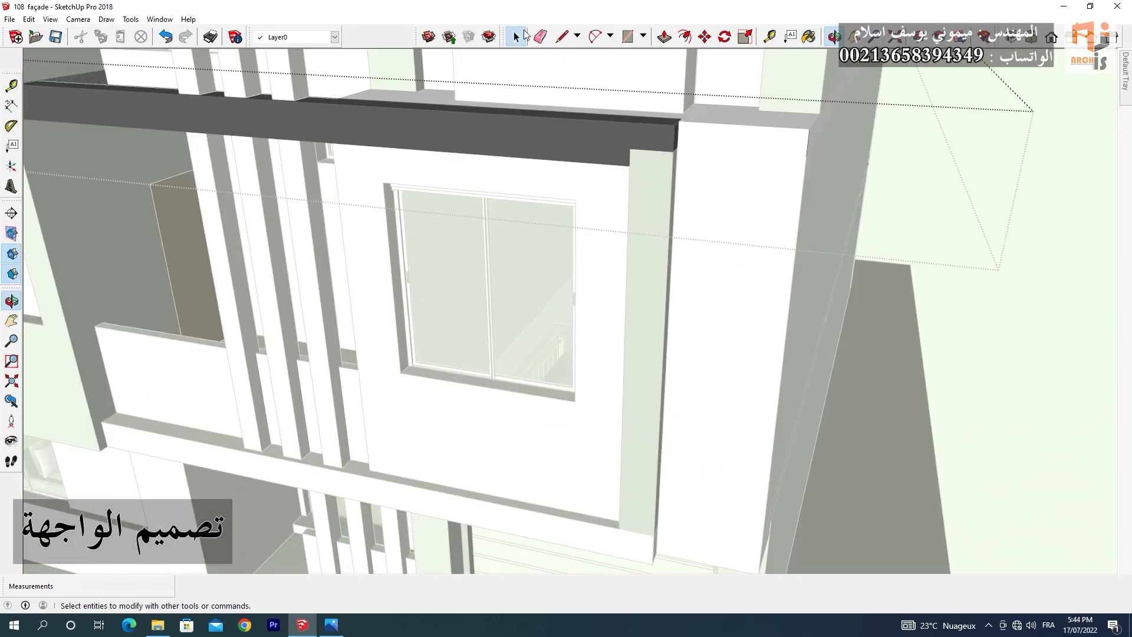
click(510, 532)
- Open the slab group below the same window and paint its projecting top ledge and front face dark grey
scroll(510, 532, up, 3)
double_click(509, 532)
scroll(509, 532, down, 2)
shift+middle_drag(510, 532, 496, 380)
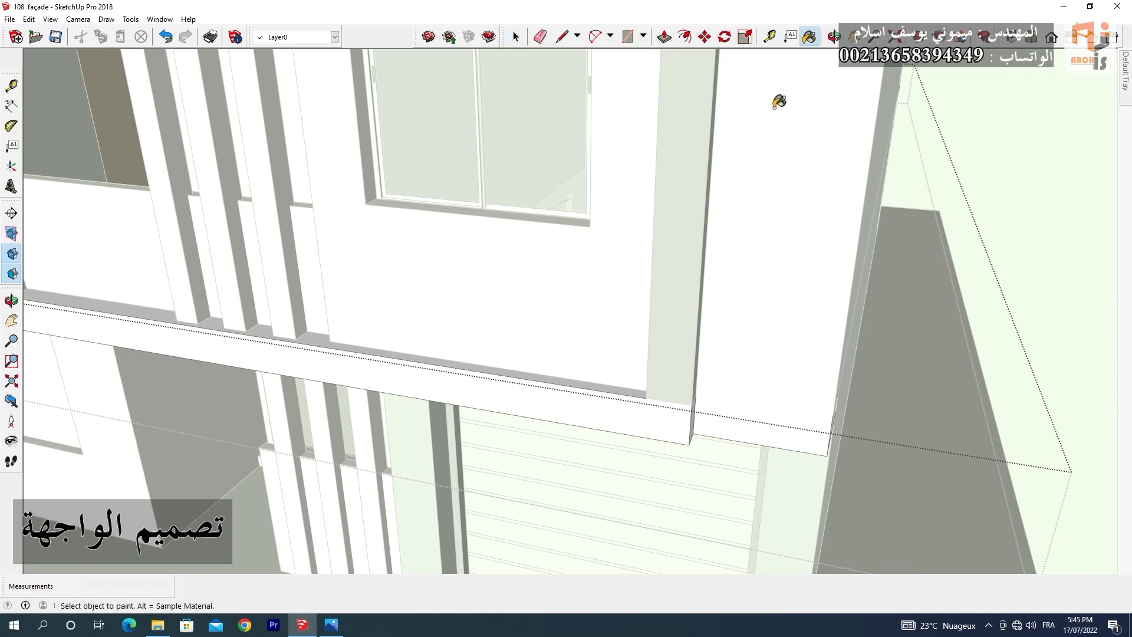
scroll(609, 409, up, 3)
click(627, 384)
click(629, 389)
click(588, 396)
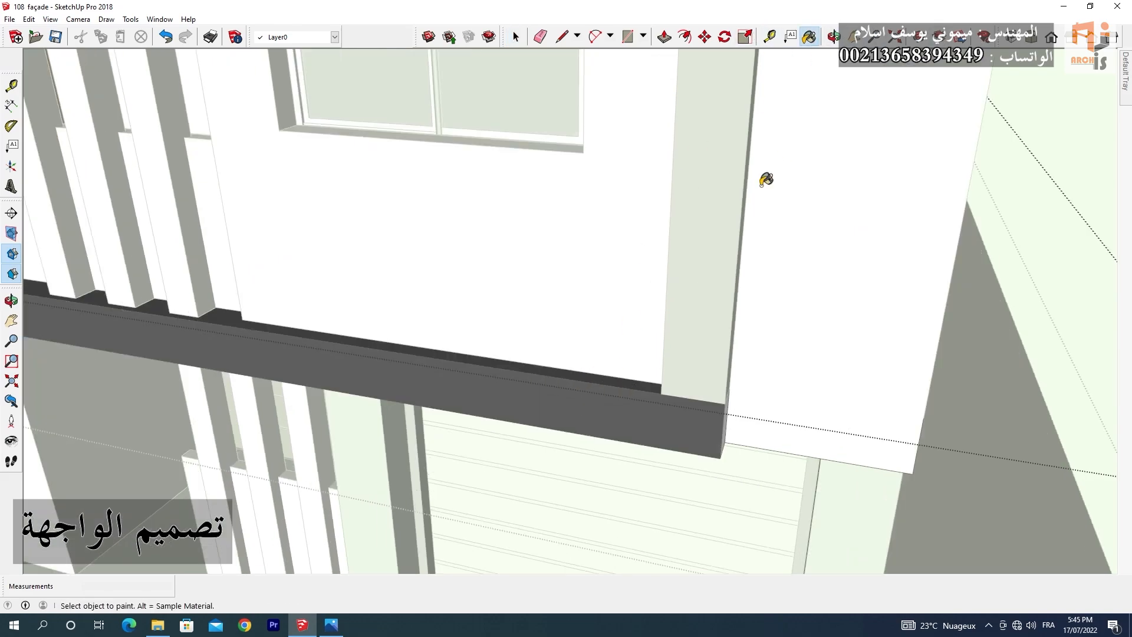
- Mark off the front strip on the lower slab's underside, paint it and the adjoining projection dark grey, and close the group
mouse_move(766, 179)
middle_down()
mouse_move(586, 473)
mouse_move(597, 193)
middle_up()
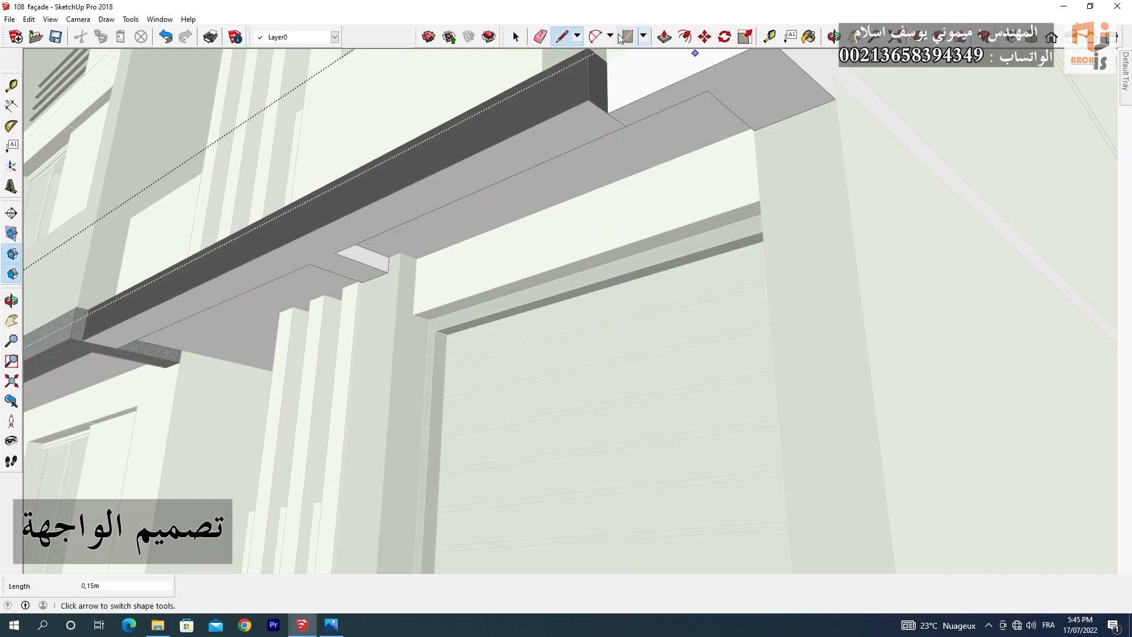
click(583, 127)
scroll(374, 261, up, 1)
click(373, 261)
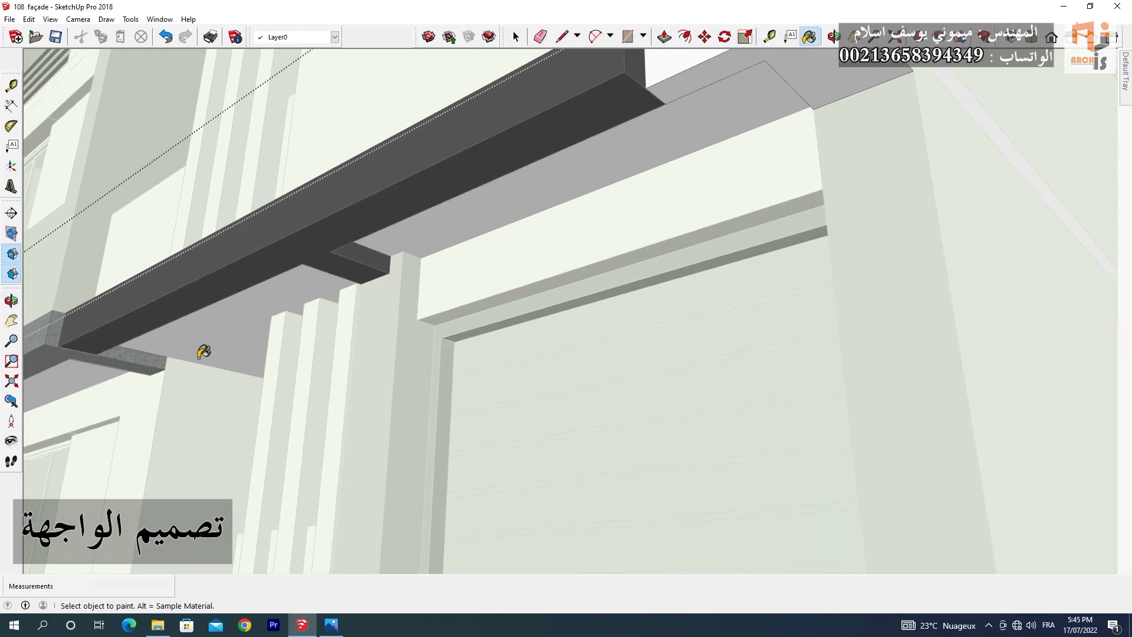
middle_drag(836, 33, 862, 234)
click(834, 36)
drag(872, 218, 551, 379)
scroll(551, 379, down, 4)
click(515, 37)
click(724, 275)
- Paint the front faces of the balcony planter and its base dark grey
scroll(756, 244, up, 4)
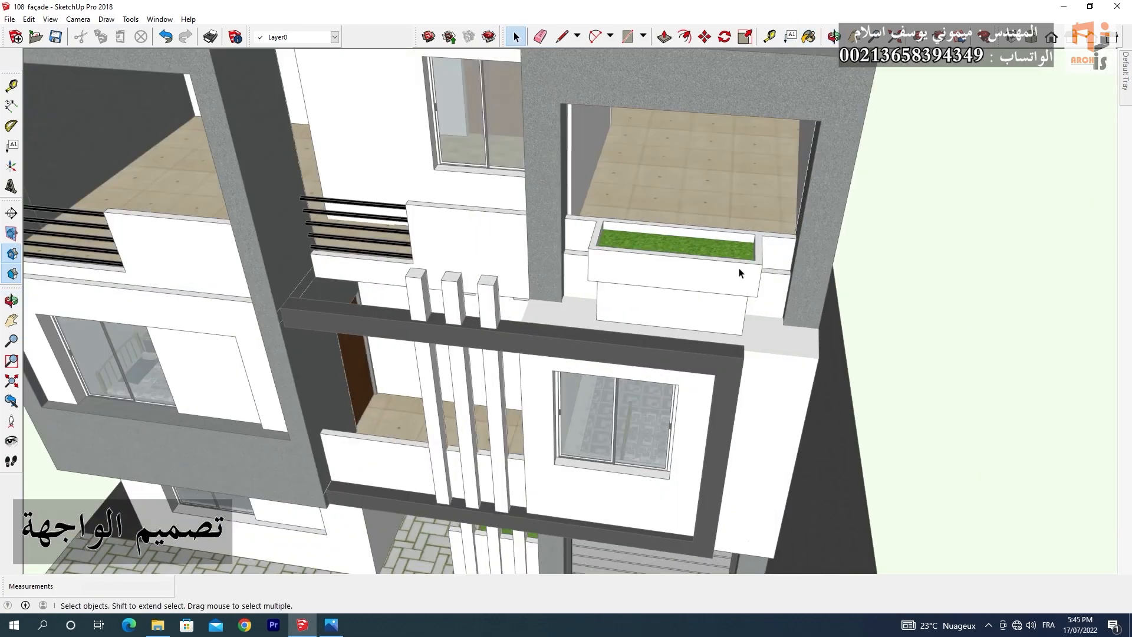
click(808, 37)
click(722, 353)
click(676, 425)
middle_drag(684, 419, 569, 450)
scroll(537, 307, up, 3)
scroll(569, 450, down, 3)
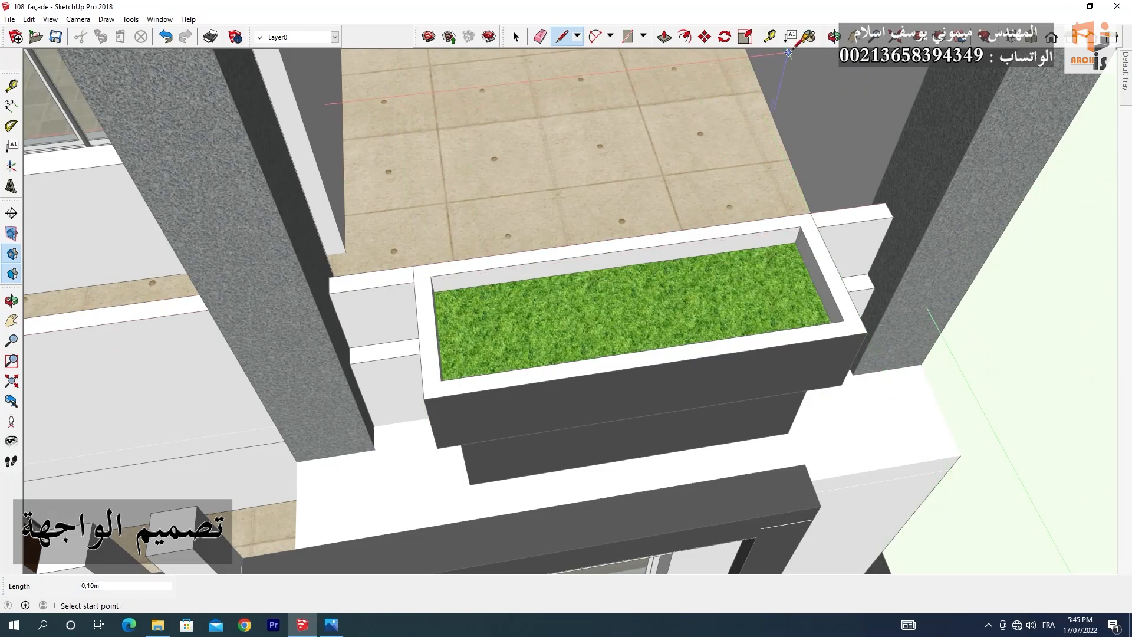
- Paint the planter's top rim and its inner faces around the grass dark grey
click(824, 272)
click(714, 246)
scroll(796, 232, up, 3)
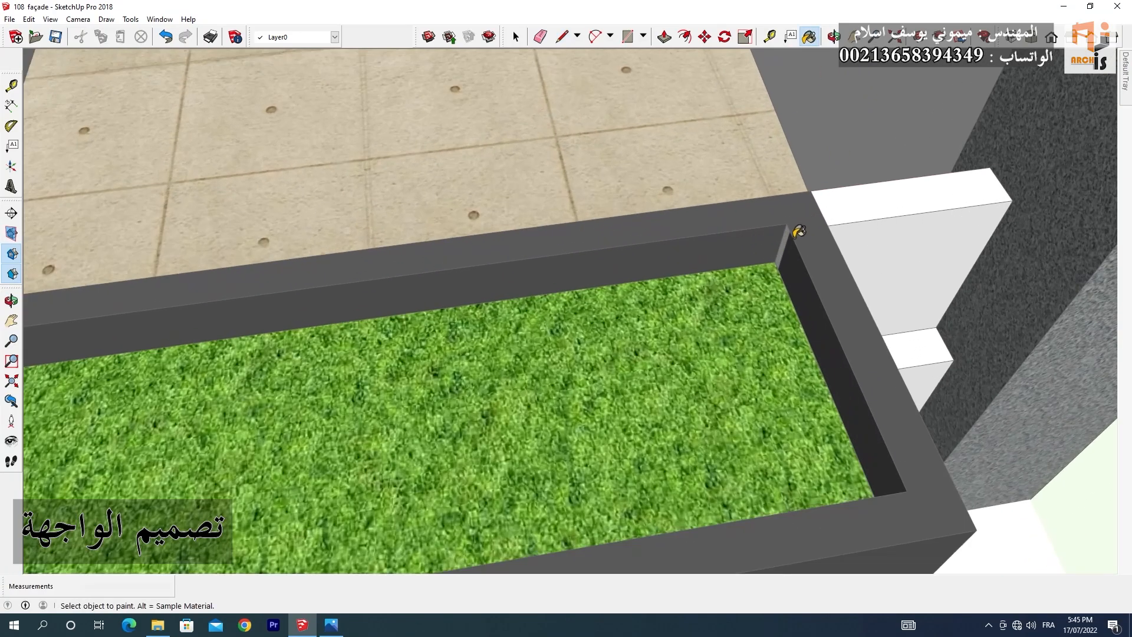
scroll(803, 275, down, 2)
scroll(803, 275, down, 2)
- Adjust the planter's top rim face by about 0.03 m with Push/Pull
middle_drag(490, 399, 221, 263)
click(309, 231)
click(409, 186)
middle_drag(412, 191, 614, 203)
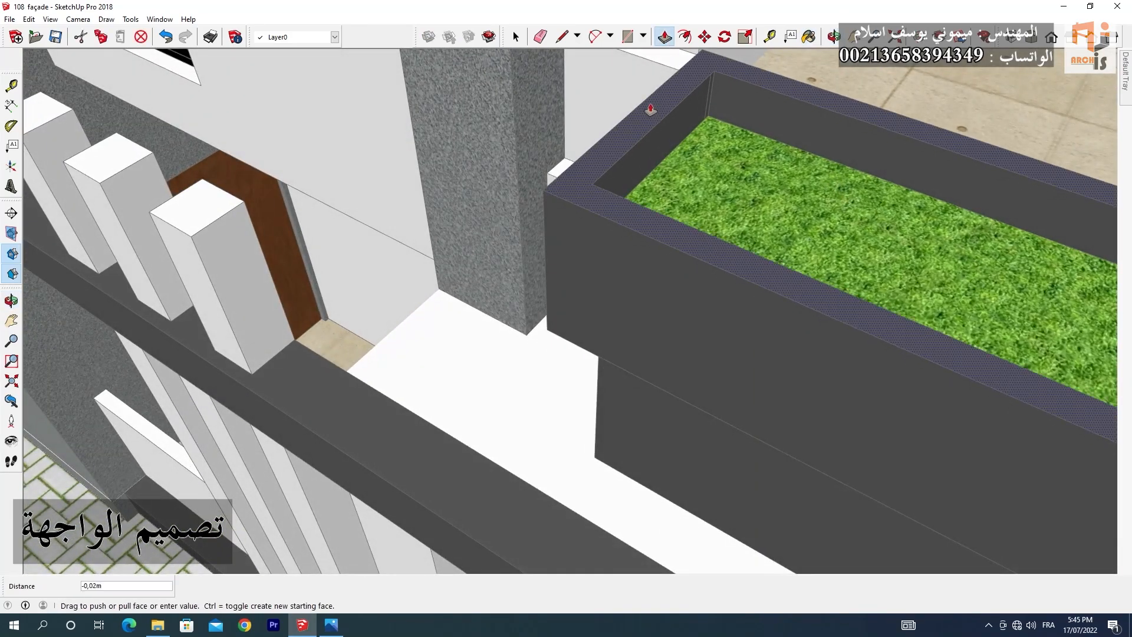
key(space)
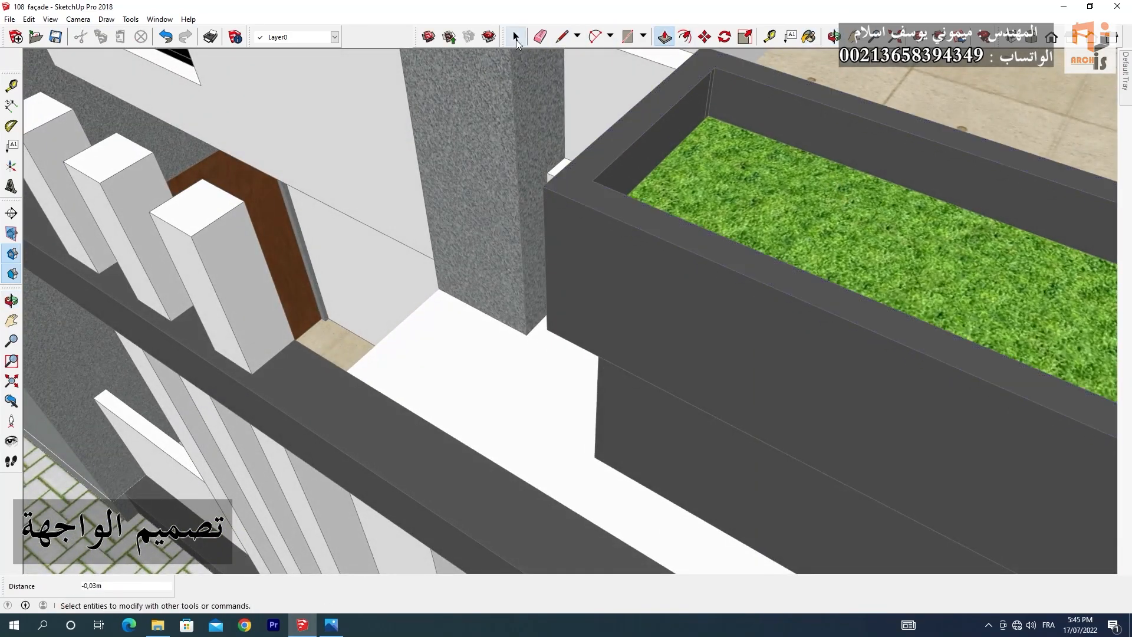
- Paint the wall face around the first-floor sliding window below the pergola balcony dark grey
scroll(605, 159, down, 3)
scroll(604, 159, down, 4)
click(834, 37)
mouse_move(265, 181)
mouse_down()
mouse_move(503, 256)
mouse_move(428, 258)
mouse_up()
scroll(503, 256, up, 4)
click(471, 190)
middle_drag(471, 190, 434, 164)
scroll(555, 266, up, 3)
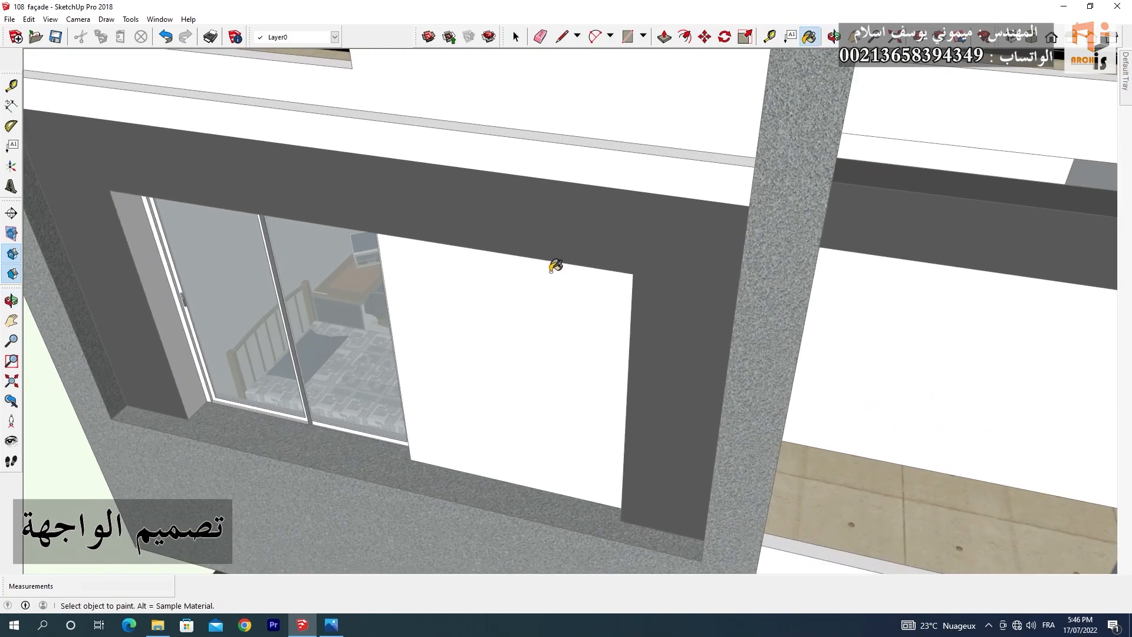
- Open the slab group above that sliding window and paint its front face dark grey
click(515, 37)
double_click(696, 180)
click(809, 43)
click(590, 166)
- Outline a 4.00 m by about 0.10 m rectangle on the slab's top ledge and paint it dark grey
middle_drag(590, 166, 684, 236)
click(516, 37)
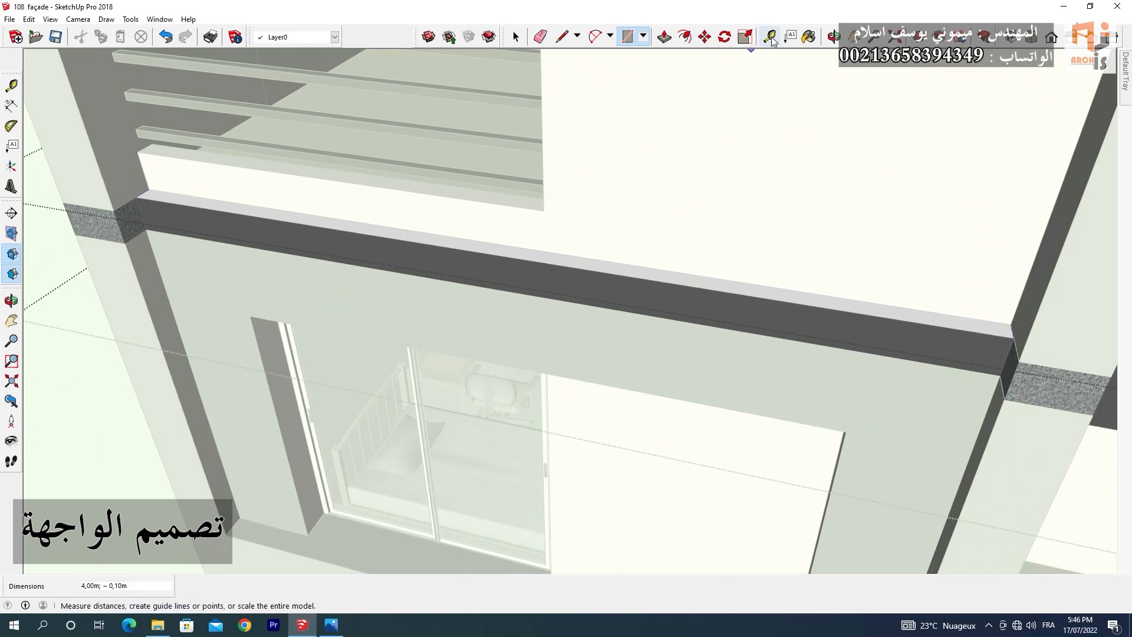
click(725, 283)
scroll(637, 250, down, 3)
mouse_move(696, 330)
middle_down()
mouse_move(902, 152)
mouse_move(908, 112)
middle_up()
click(516, 36)
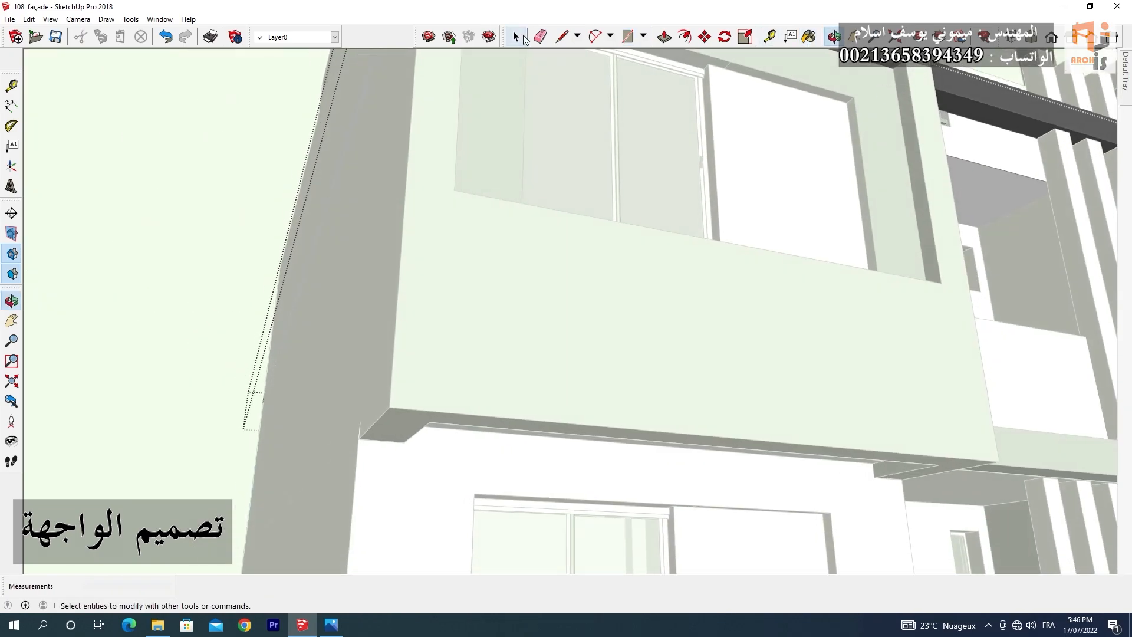
- Close the slab group and paint the reveals of the first-floor sliding window opening below the pergola balcony dark grey
click(643, 171)
middle_drag(643, 171, 700, 141)
scroll(700, 141, up, 3)
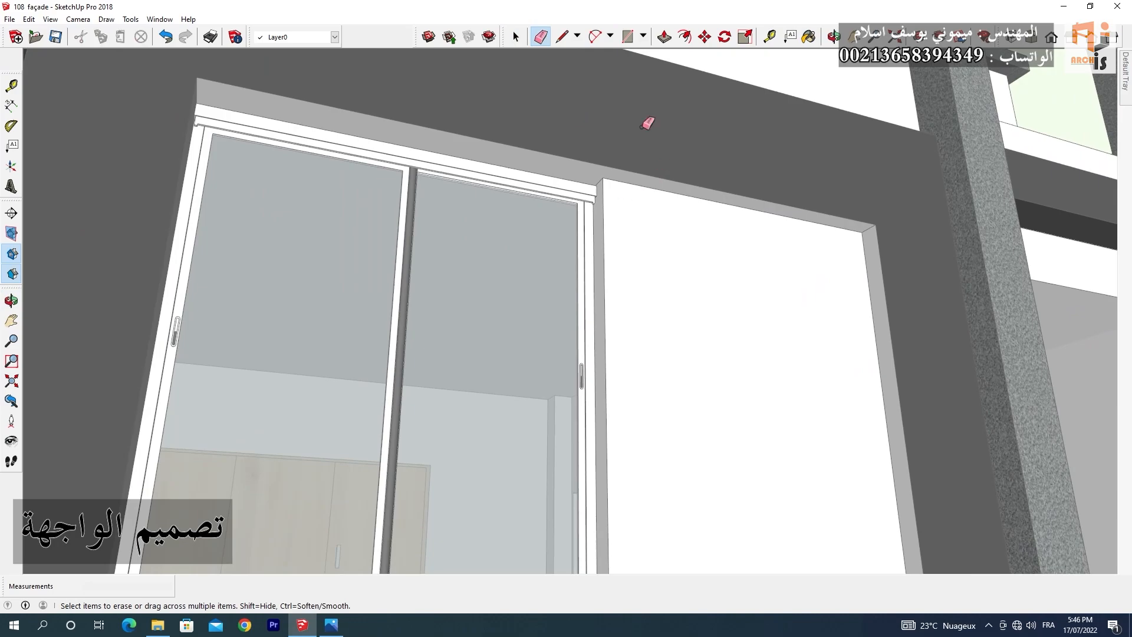
click(806, 216)
click(873, 272)
scroll(863, 248, down, 3)
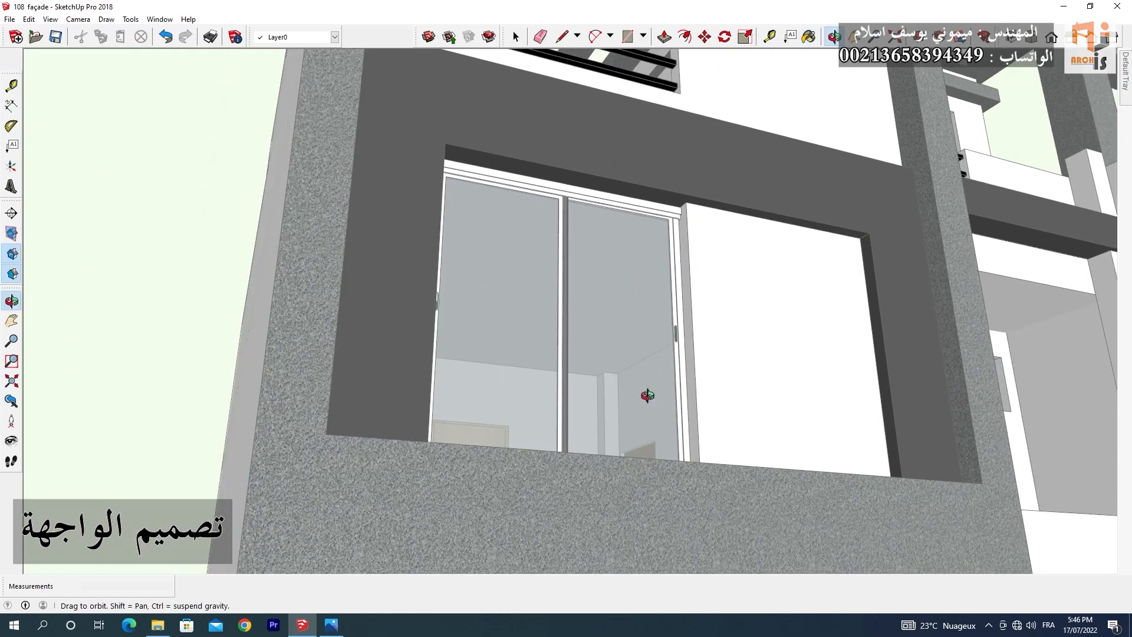
- Paint the top, side and bottom reveals of the ground-floor sliding window opening dark grey
middle_drag(647, 395, 209, 404)
scroll(579, 480, down, 6)
scroll(458, 394, up, 3)
scroll(94, 331, up, 2)
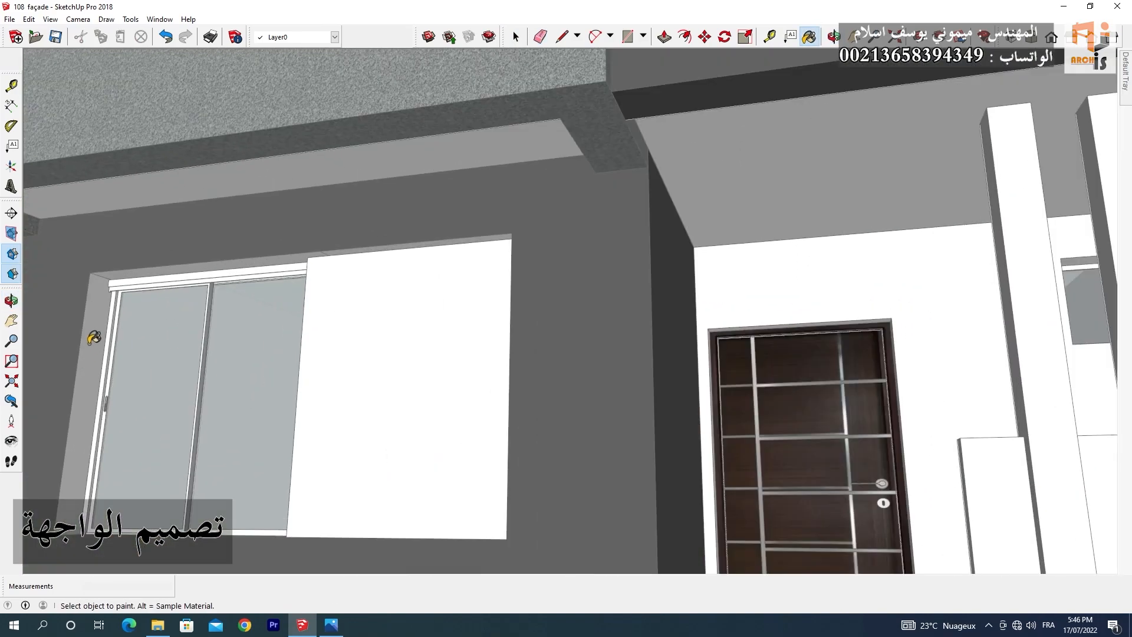
scroll(343, 239, up, 4)
click(343, 239)
click(448, 234)
scroll(417, 233, down, 5)
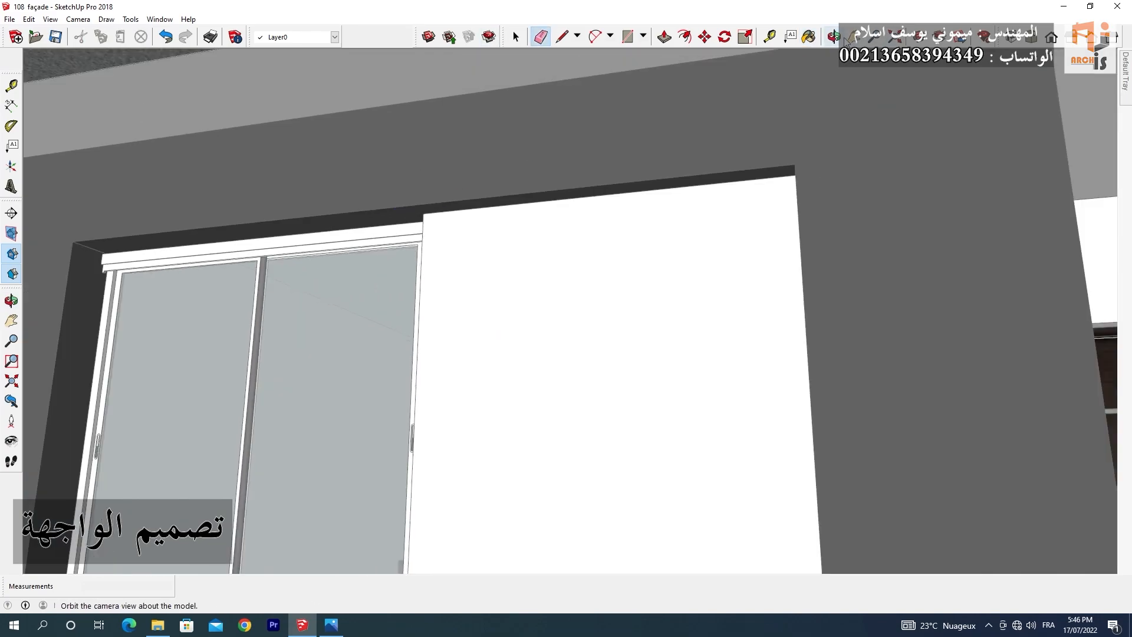
middle_drag(416, 233, 759, 128)
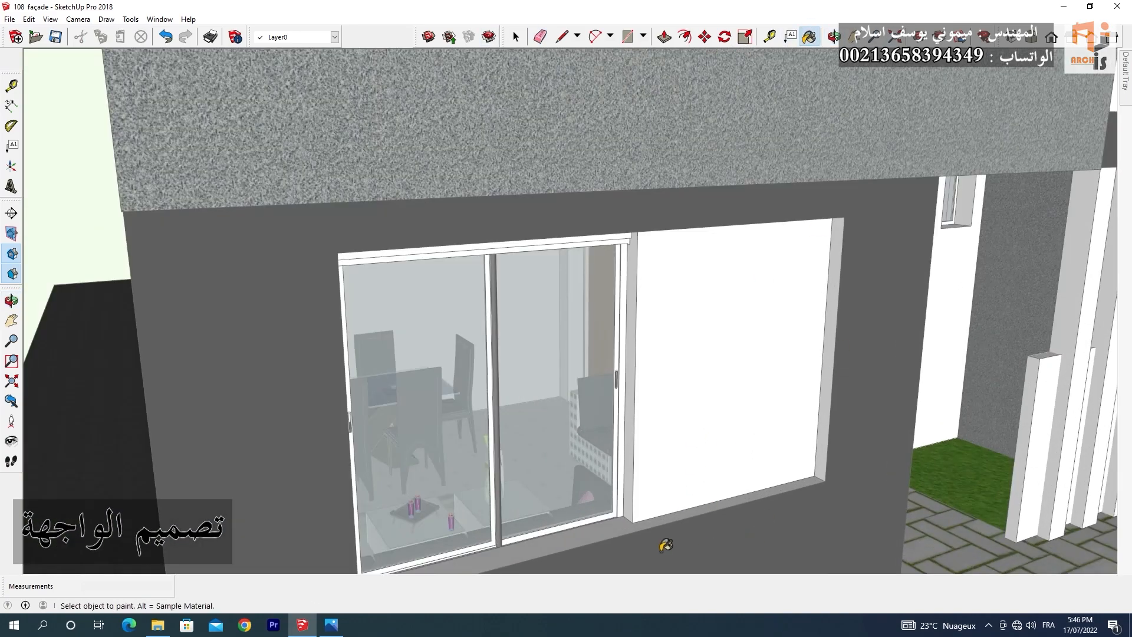
click(823, 449)
click(607, 532)
- Paint the front and right faces of the three vertical fins' ground-floor sections beside the entrance dark grey
scroll(687, 394, down, 7)
scroll(761, 257, up, 1)
middle_drag(761, 258, 680, 523)
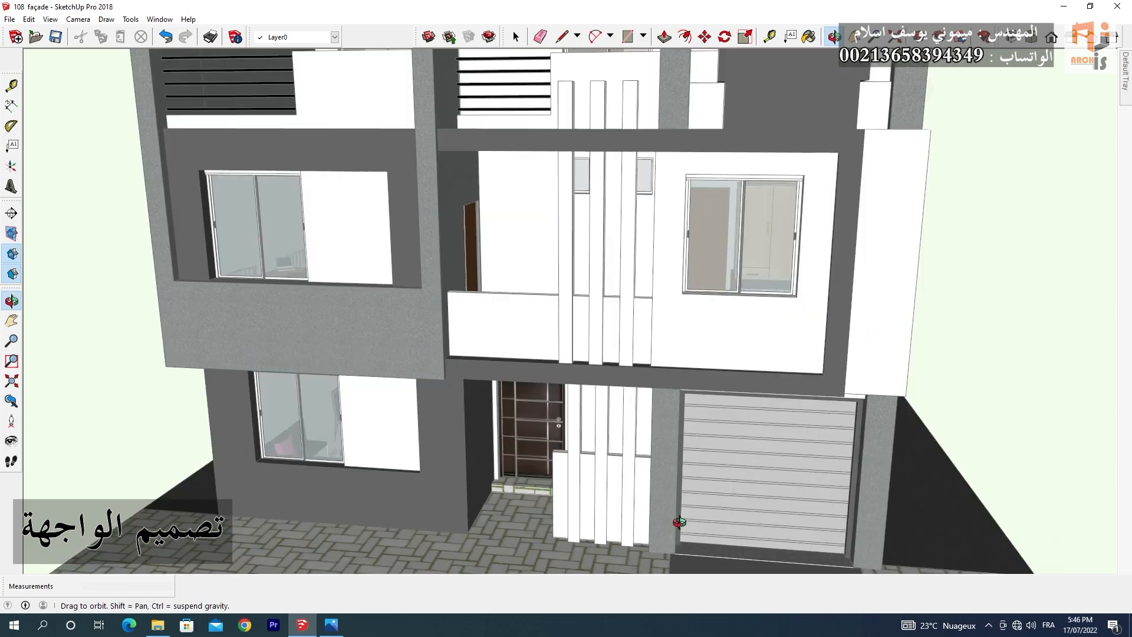
scroll(679, 523, up, 4)
click(581, 360)
click(532, 355)
click(476, 352)
scroll(623, 360, up, 5)
click(545, 366)
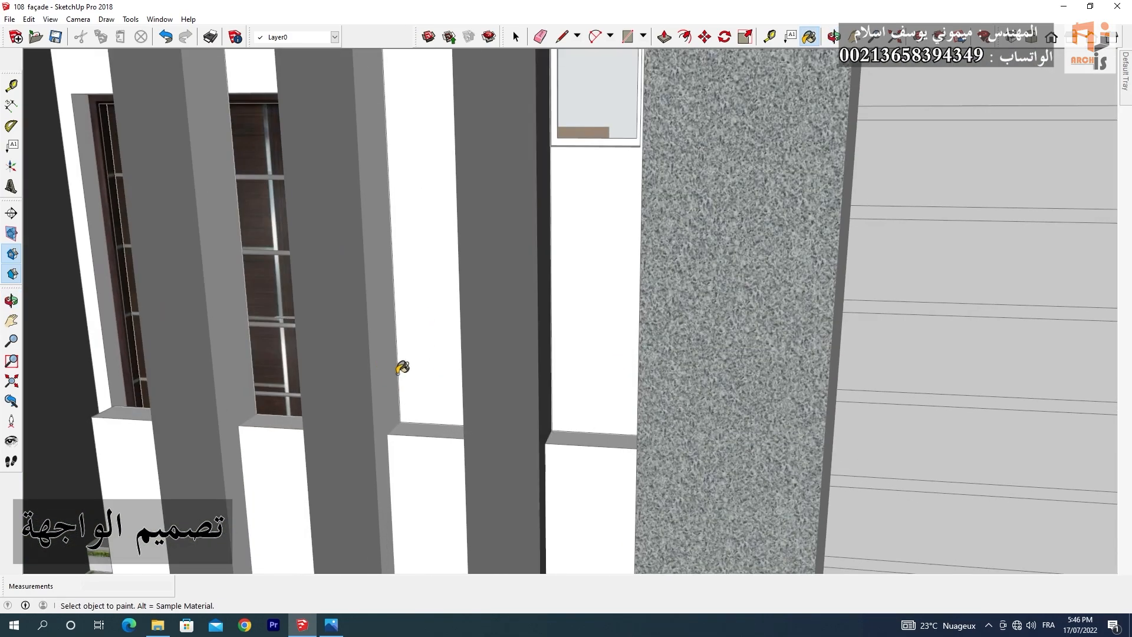
click(390, 374)
click(247, 375)
- Paint the front and right faces of the three fins' first-floor sections dark grey
scroll(479, 551, down, 6)
scroll(445, 94, up, 5)
click(463, 305)
click(413, 315)
click(281, 336)
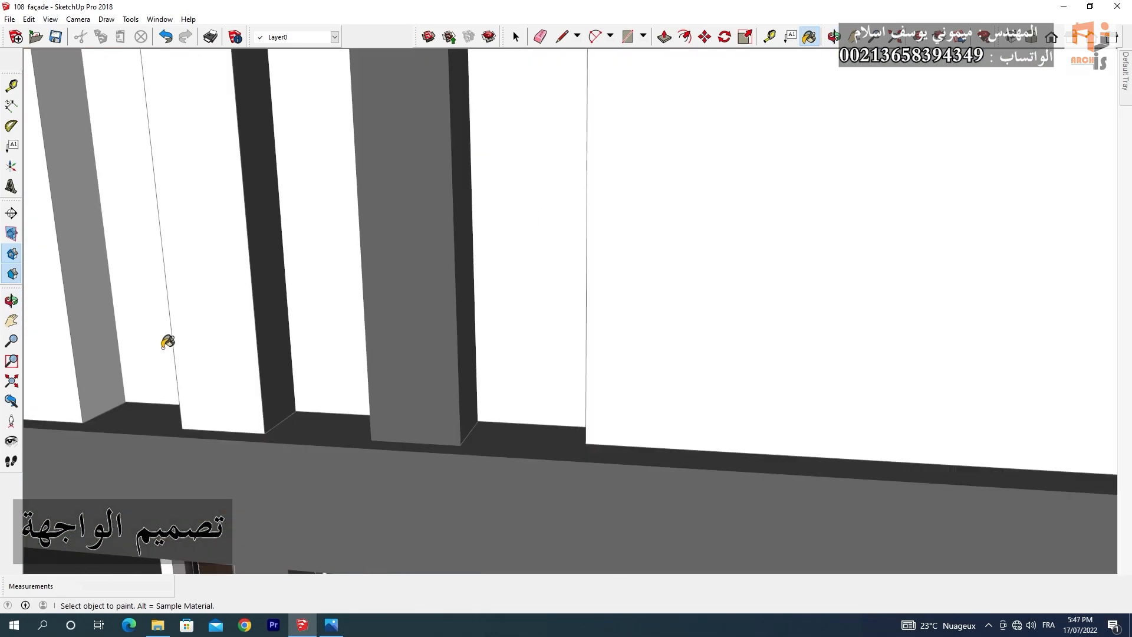
click(167, 342)
click(103, 346)
- Paint the front and right faces of the three fin ends projecting above the upper slab band dark grey
scroll(518, 430, down, 5)
scroll(495, 201, up, 5)
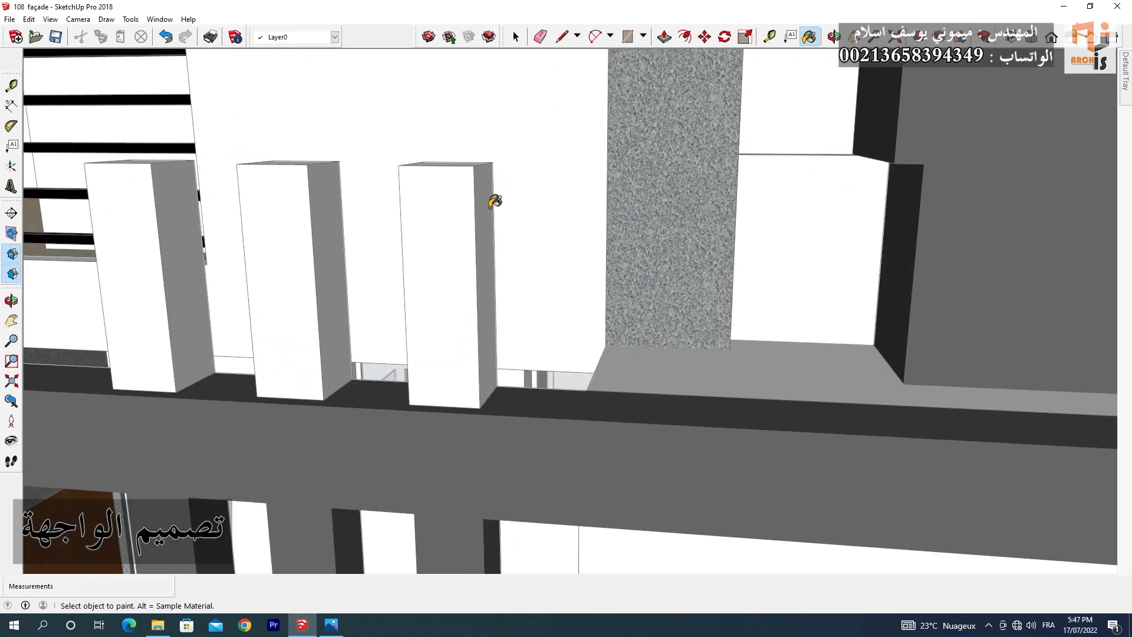
click(489, 207)
click(443, 230)
click(322, 265)
click(283, 274)
click(175, 298)
click(139, 295)
- Paint the left faces and tops of the three projecting fin ends dark grey
middle_drag(426, 180, 713, 294)
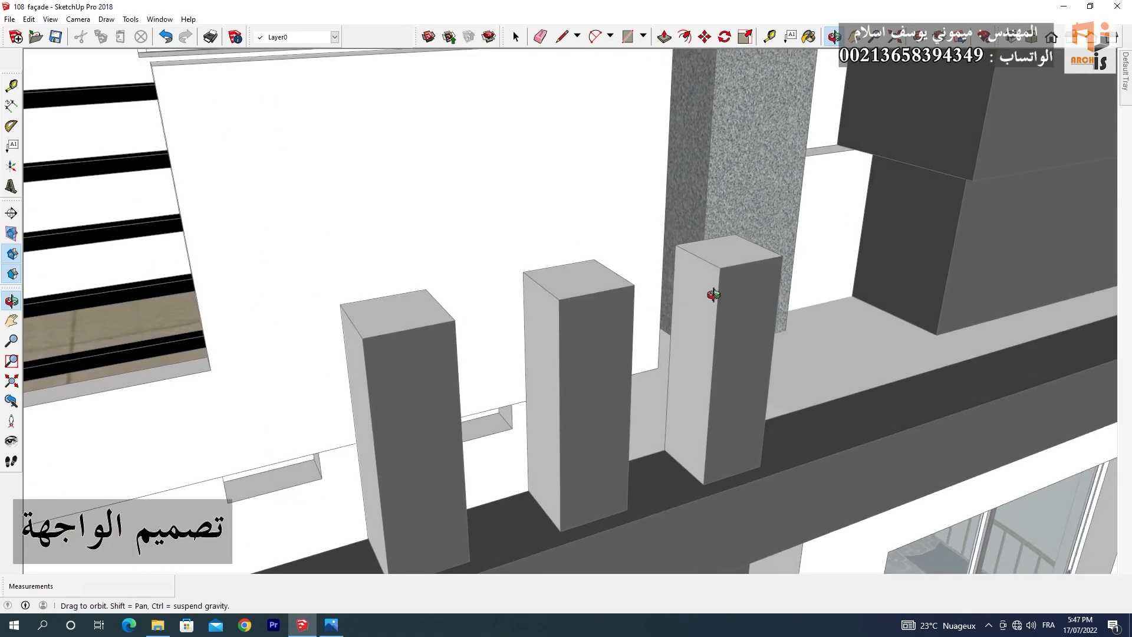
click(705, 312)
click(728, 251)
click(607, 276)
click(563, 326)
click(397, 324)
click(375, 359)
- Paint the left faces of the three fins' first-floor sections dark grey
mouse_move(663, 212)
middle_down()
mouse_move(751, 447)
mouse_move(1032, 493)
mouse_move(791, 370)
middle_up()
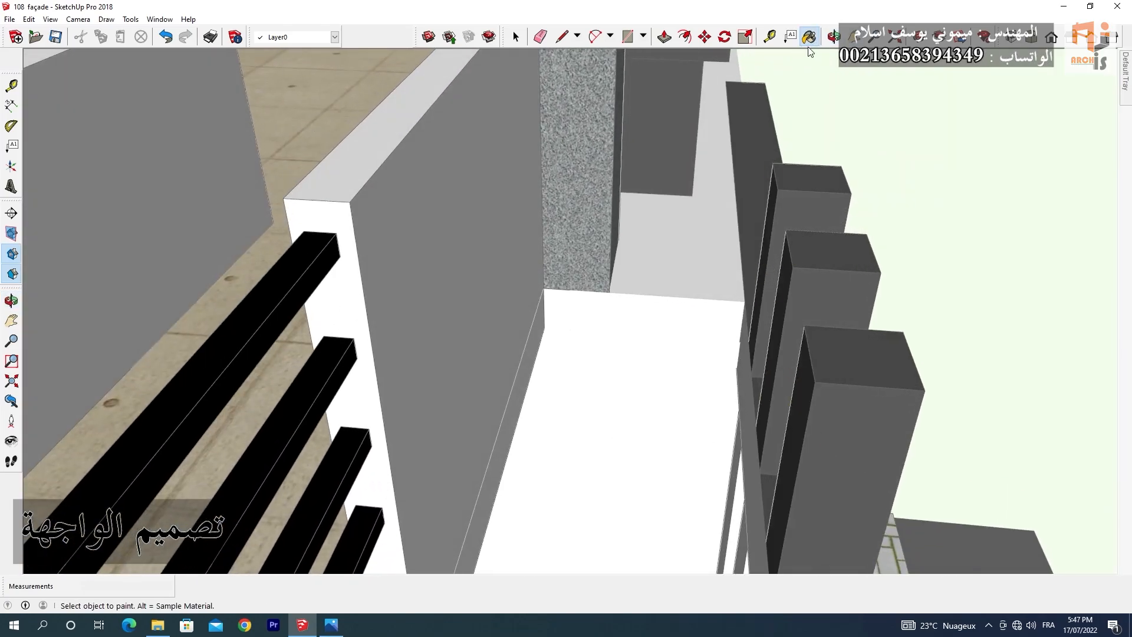
mouse_move(809, 52)
middle_down()
mouse_move(637, 139)
mouse_move(662, 164)
middle_up()
scroll(641, 122, down, 5)
scroll(670, 413, up, 3)
click(668, 408)
click(593, 422)
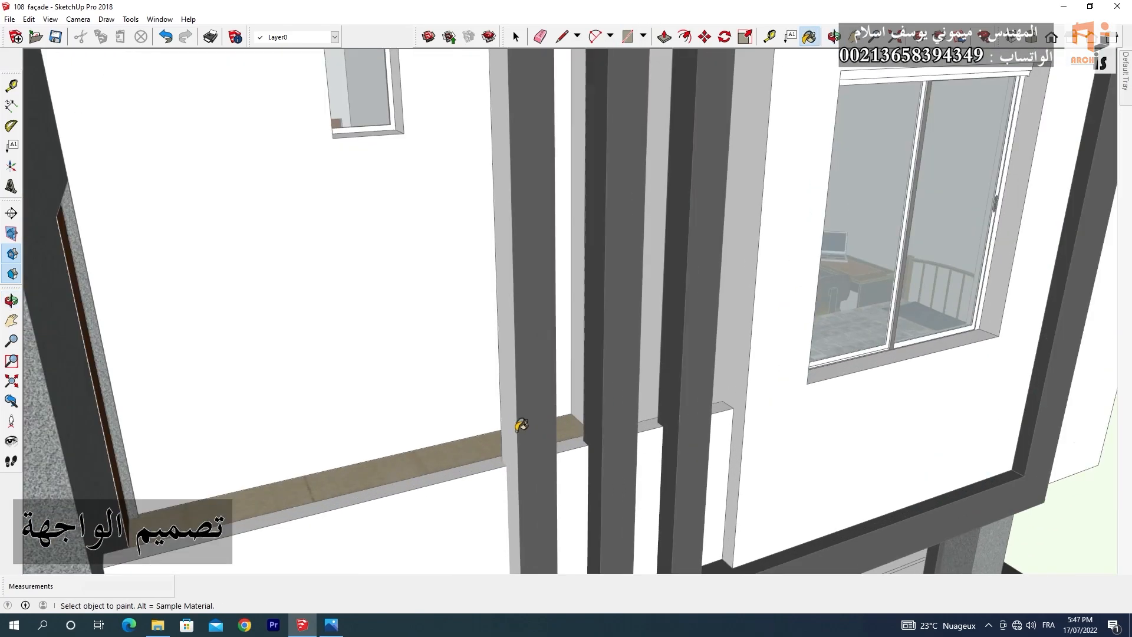
click(510, 429)
- Paint the remaining left faces of the fins' ground-floor sections dark grey
scroll(598, 189, down, 4)
scroll(596, 501, up, 4)
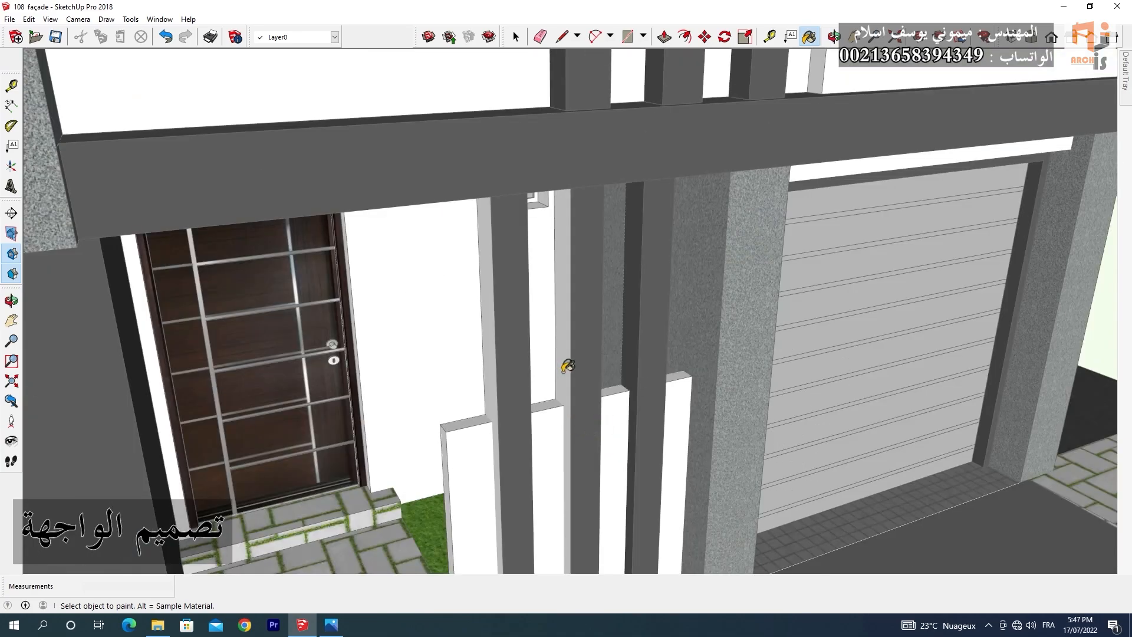
click(561, 372)
click(491, 381)
scroll(583, 428, down, 6)
click(516, 37)
scroll(710, 278, up, 2)
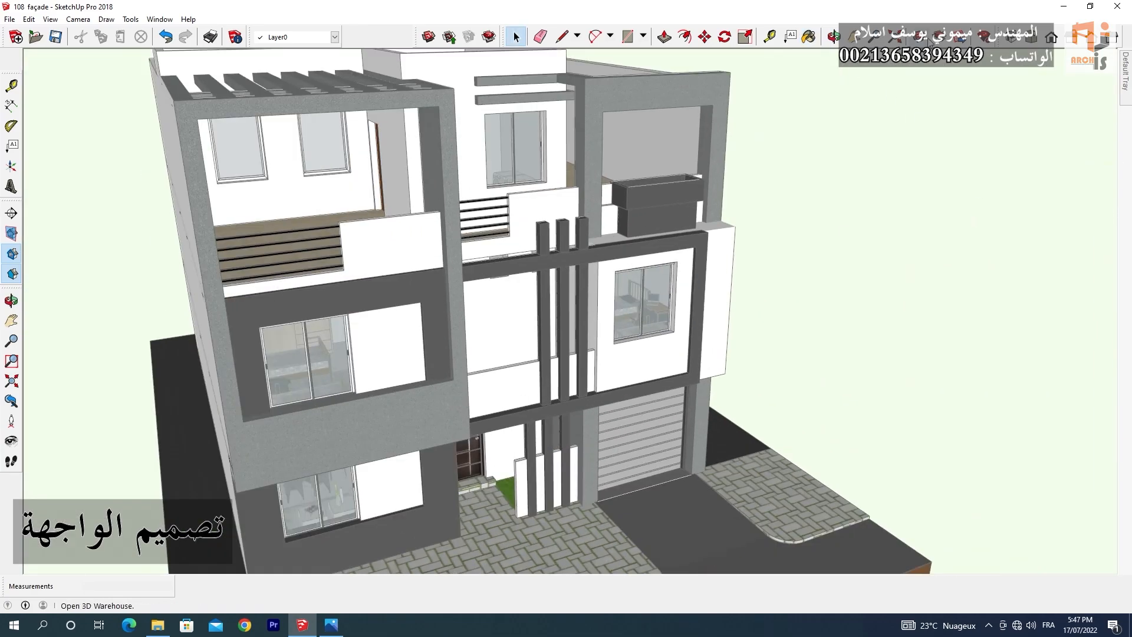
- Choose a pale yellow from the Colors library and paint the first-floor wall volume around the window above the garage
mouse_move(1124, 74)
scroll(996, 336, up, 5)
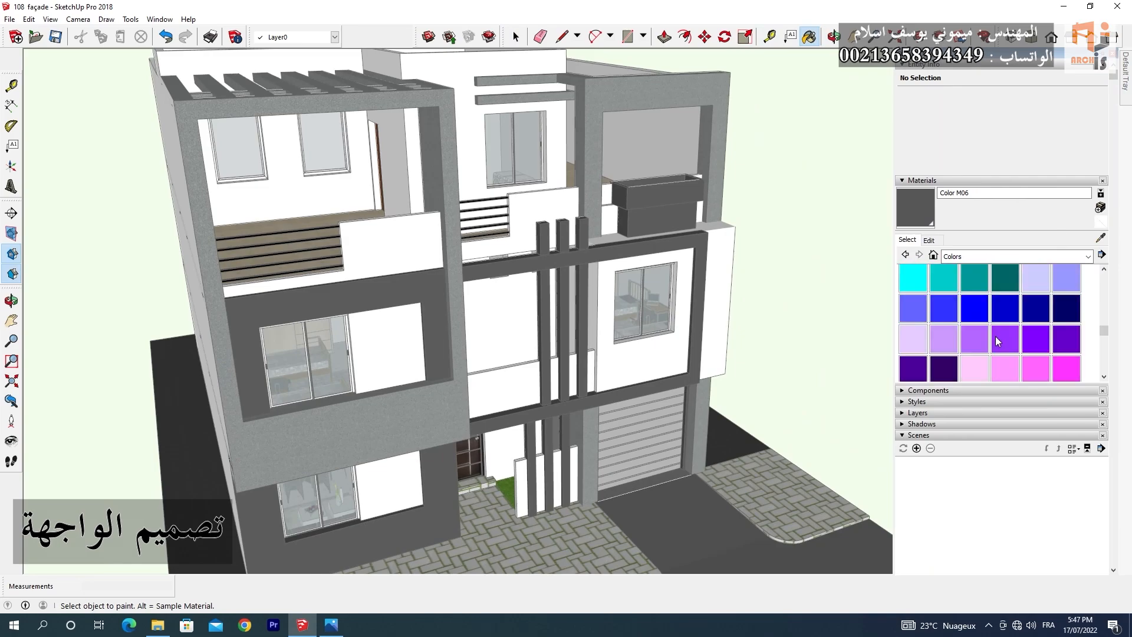
click(649, 341)
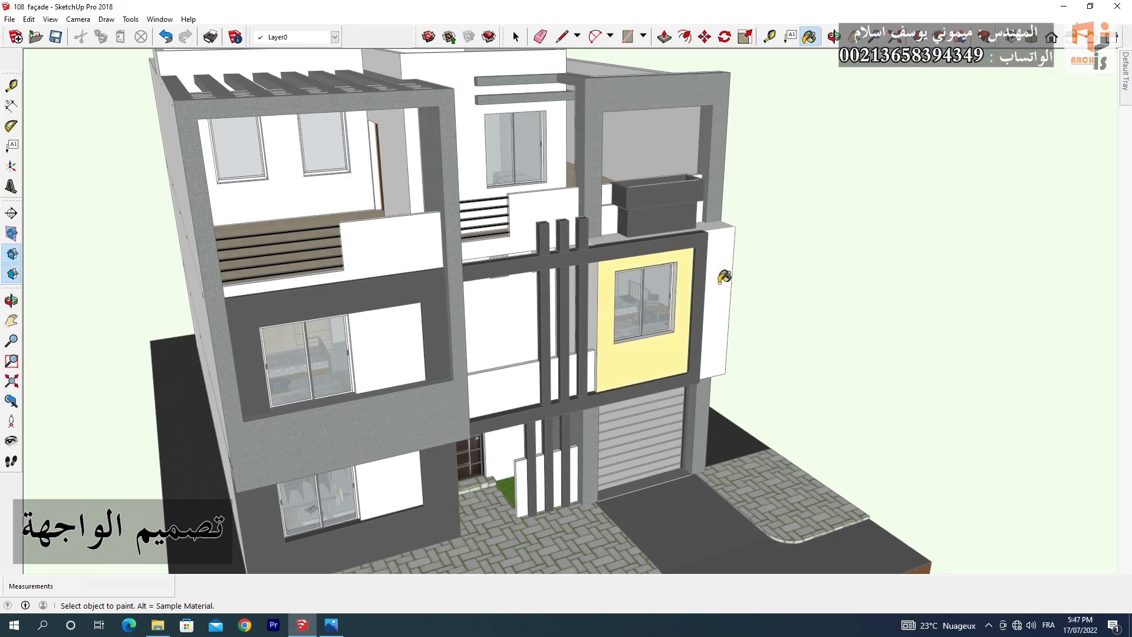
scroll(581, 318, up, 5)
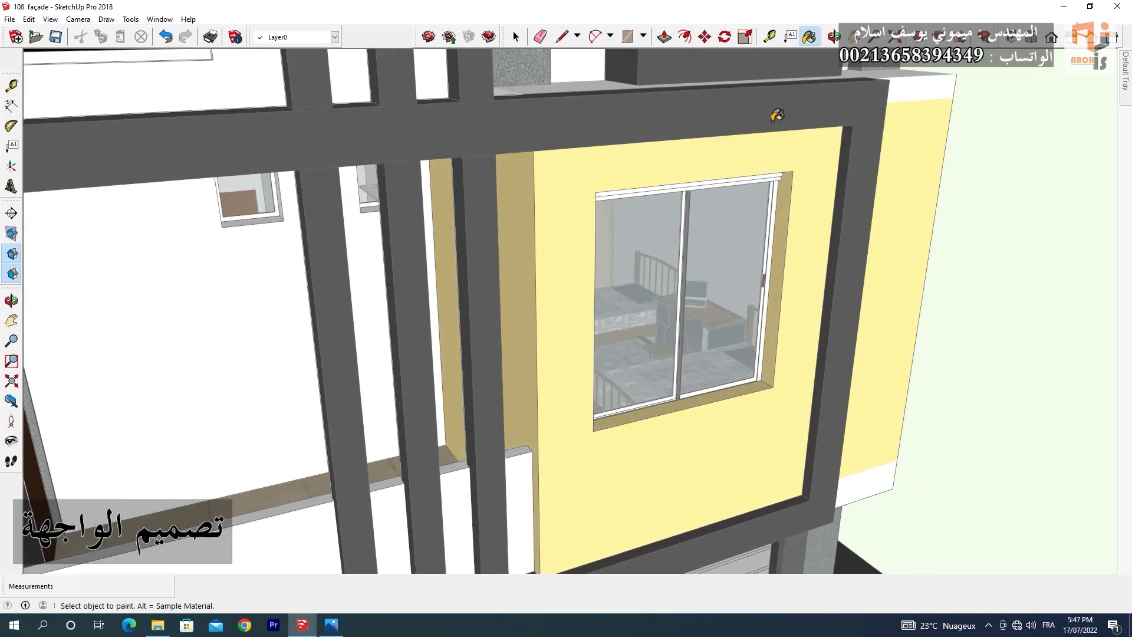
middle_drag(777, 116, 399, 63)
scroll(412, 354, down, 3)
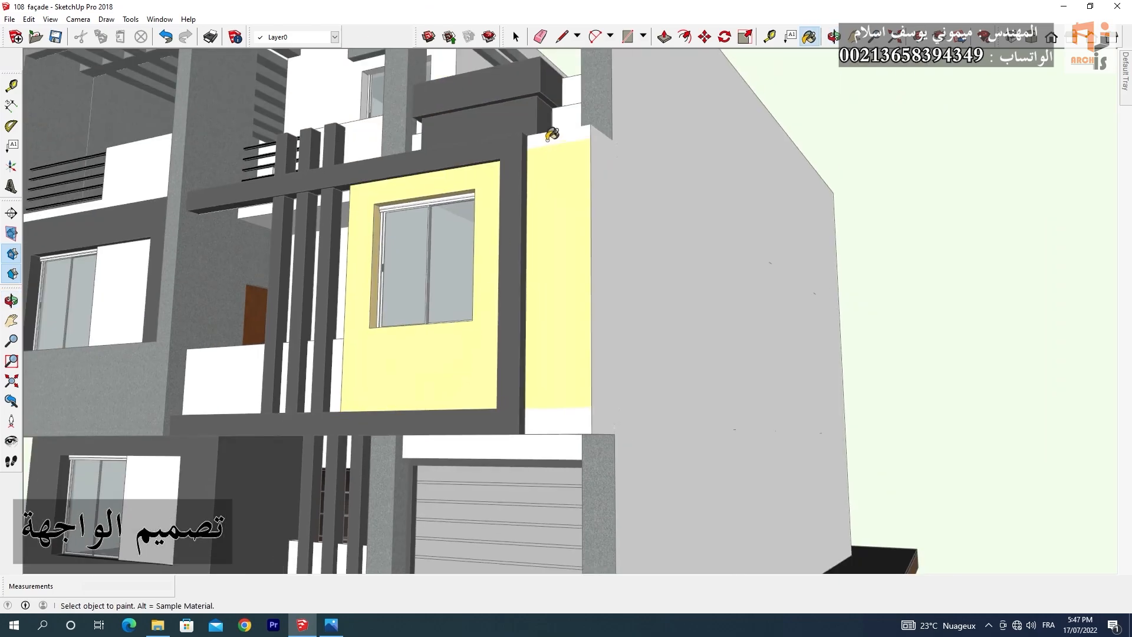
- Open the slab group above the yellow wall and paint its exposed top and front edge yellow
scroll(548, 129, up, 2)
middle_drag(547, 71, 424, 123)
double_click(570, 413)
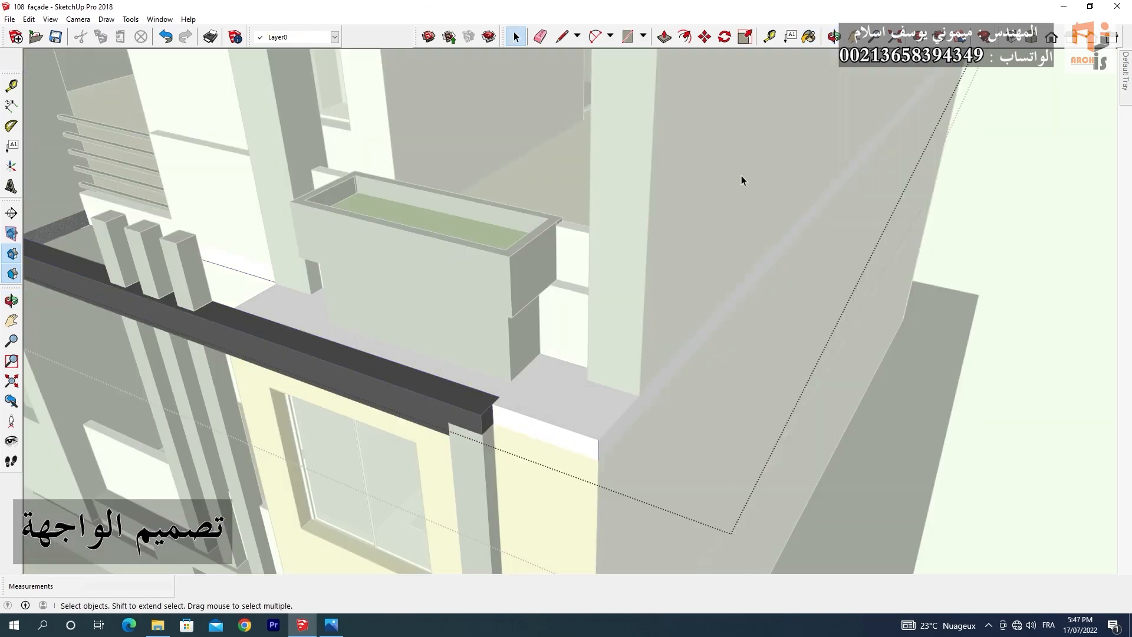
click(581, 374)
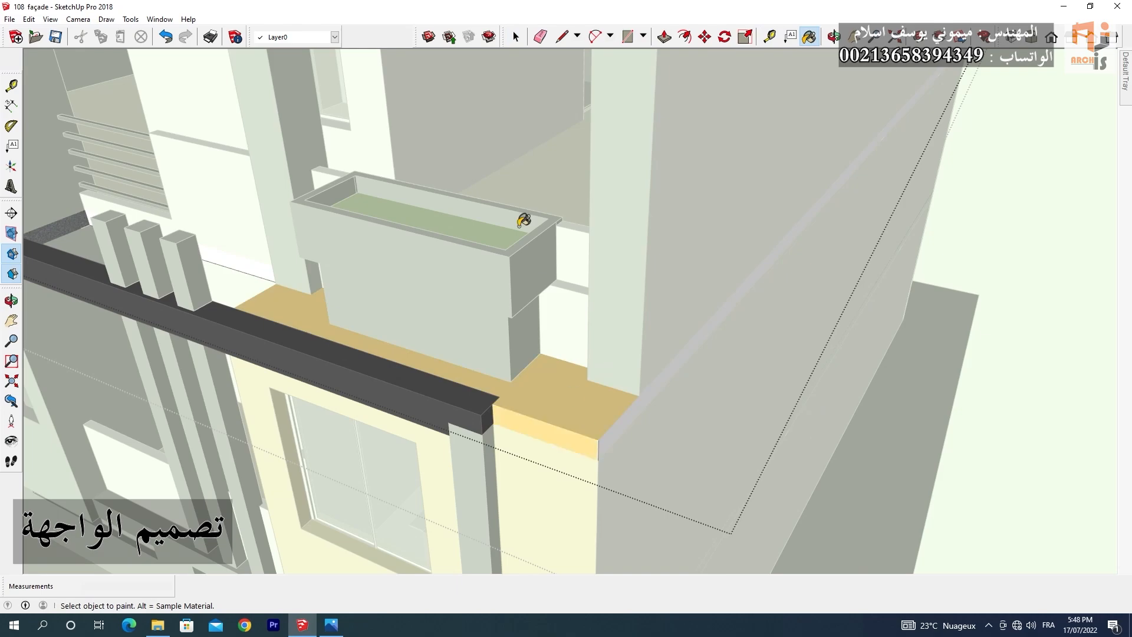
- Draw an edge about 0.18 m long to close off the slab's side end, paint that end yellow and close the group
scroll(540, 341, down, 2)
click(561, 37)
scroll(613, 365, up, 2)
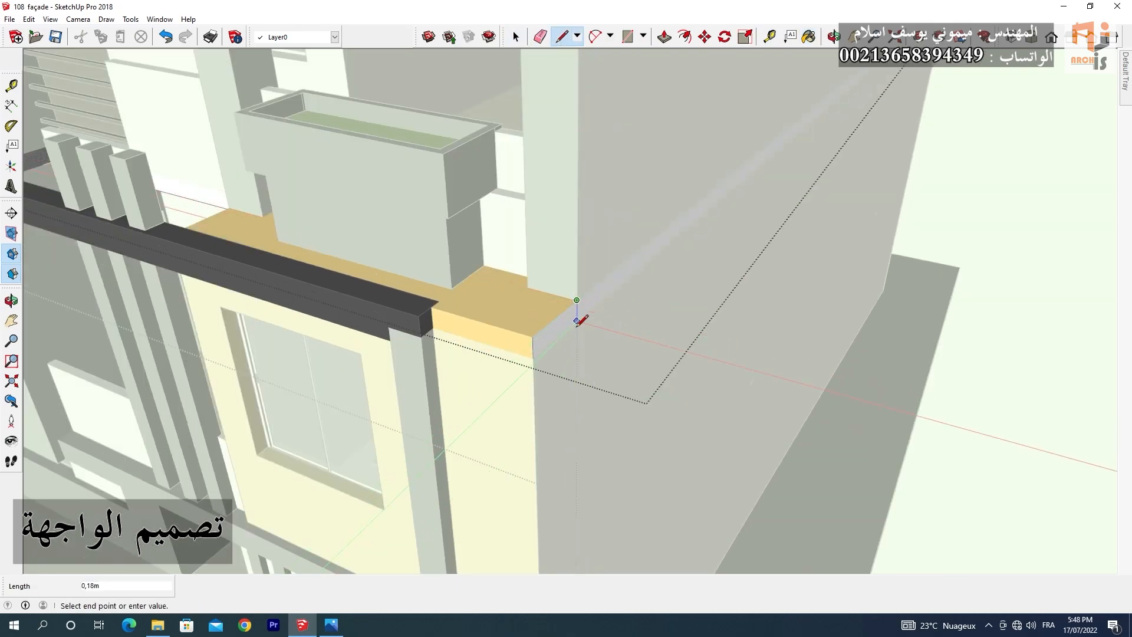
scroll(581, 70, down, 1)
click(516, 36)
click(548, 134)
scroll(549, 134, down, 1)
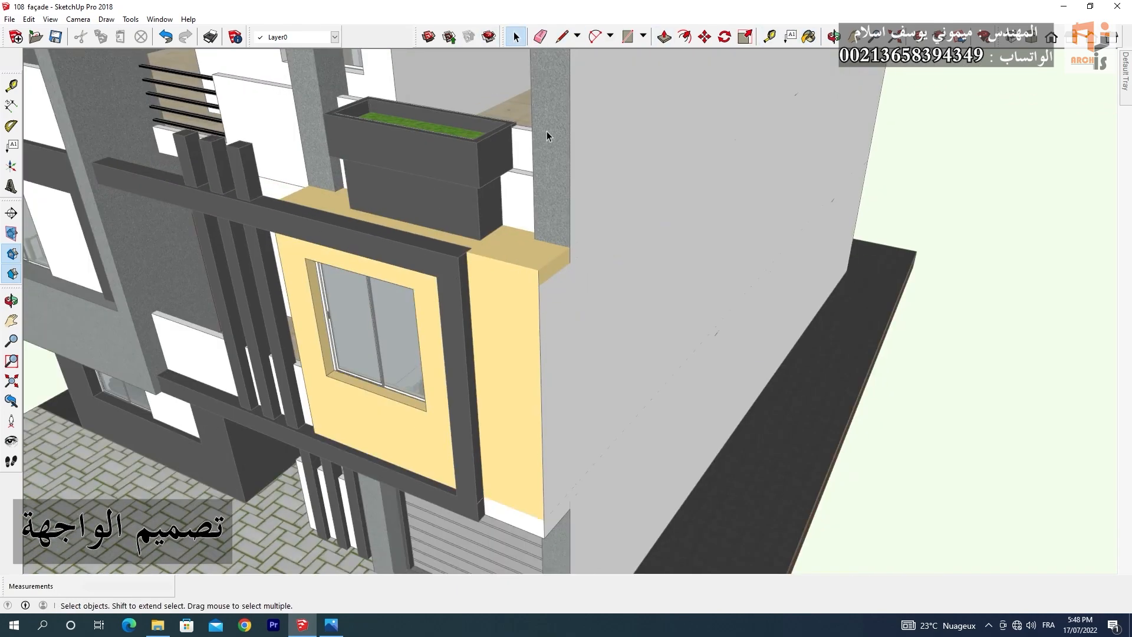
- Draw a vertical line about 3.53 m long separating the yellow volume's side return from the side wall, and paint the return yellow
scroll(590, 222, up, 3)
scroll(590, 221, down, 2)
click(562, 39)
click(555, 187)
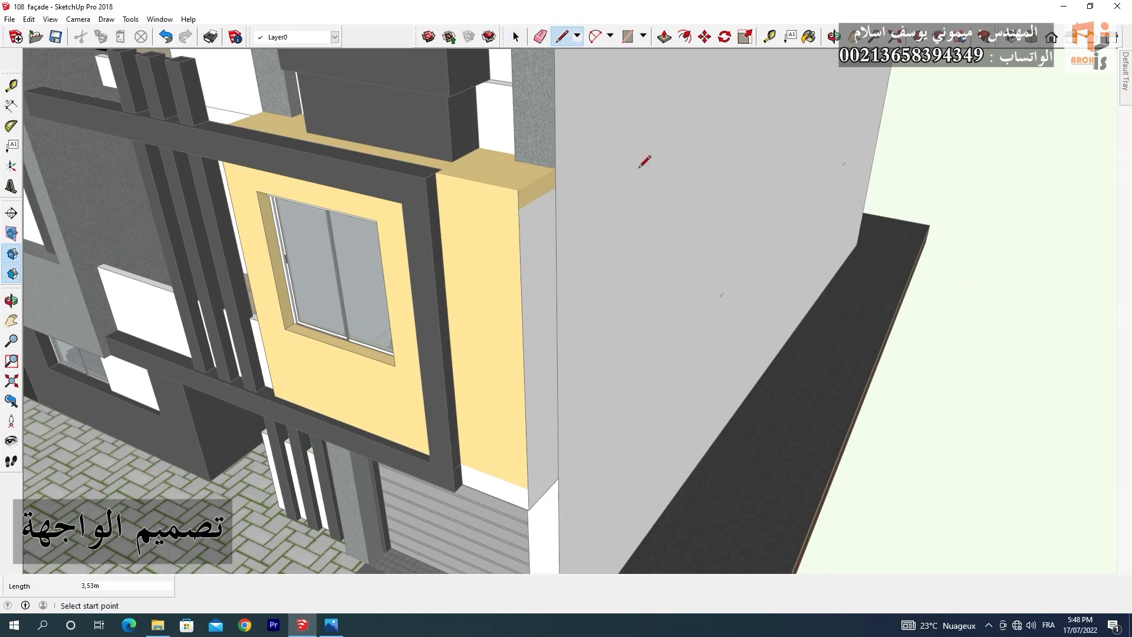
right_click(540, 530)
click(567, 367)
scroll(531, 354, down, 2)
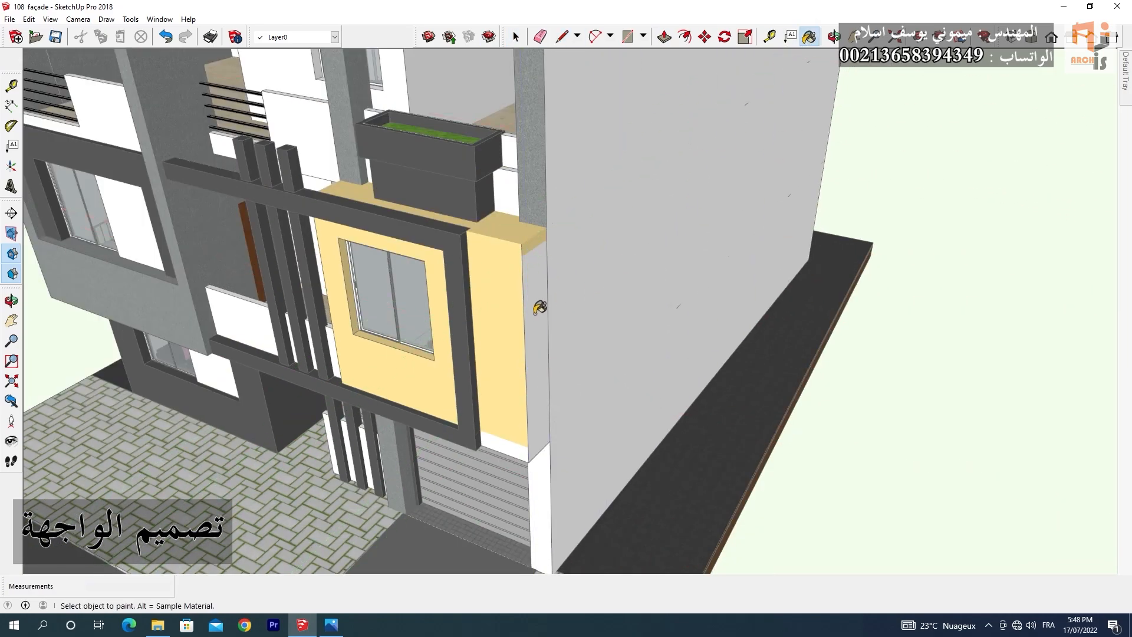
click(535, 312)
- Open the lower slab group, separate its side end with a line and paint its front edge and end yellow
scroll(512, 484, up, 3)
click(516, 36)
double_click(571, 370)
key(l)
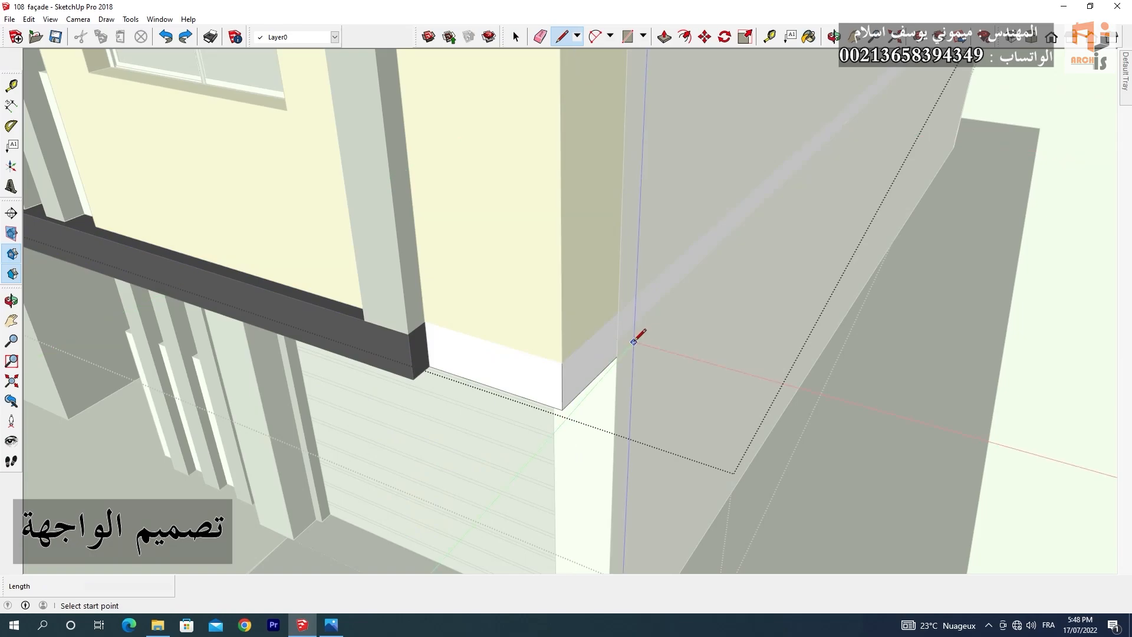
click(586, 330)
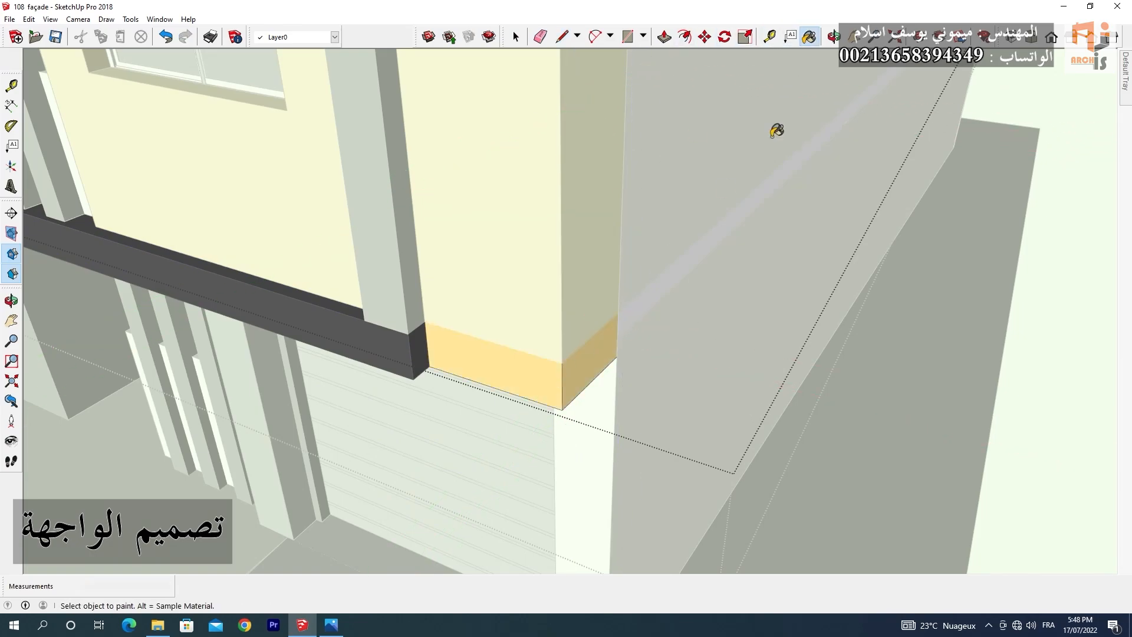
- Paint the underside of the lower slab's projecting corner yellow and close the group
mouse_move(771, 124)
middle_down()
mouse_move(814, 220)
mouse_move(799, 76)
mouse_move(785, 156)
middle_up()
click(785, 157)
scroll(563, 321, down, 3)
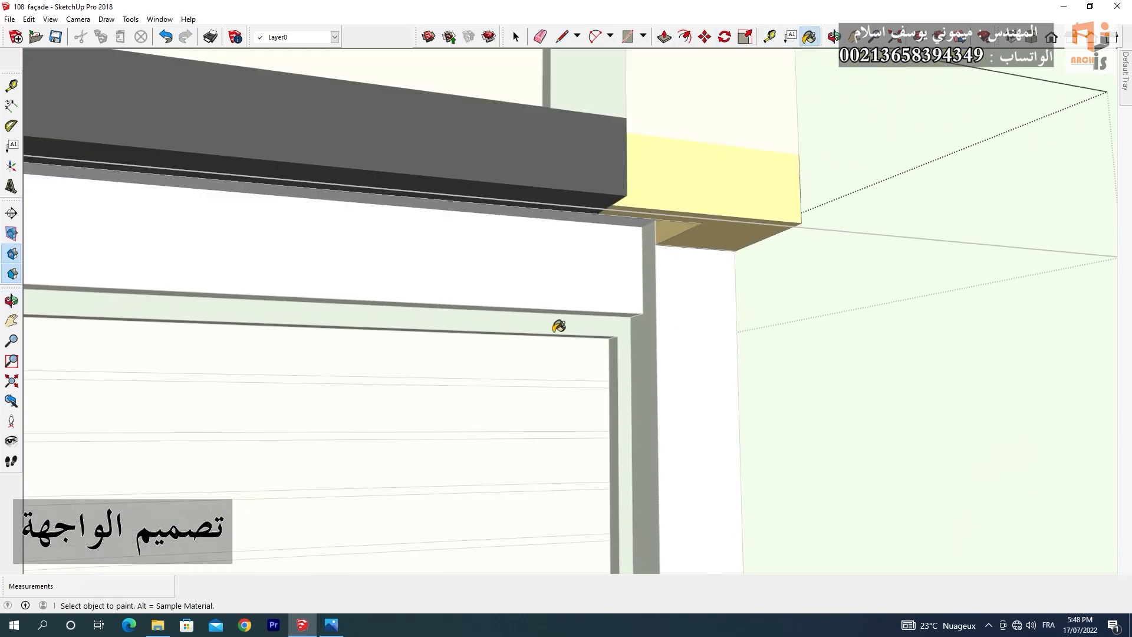
middle_drag(559, 326, 484, 489)
click(515, 37)
click(737, 177)
scroll(737, 177, down, 1)
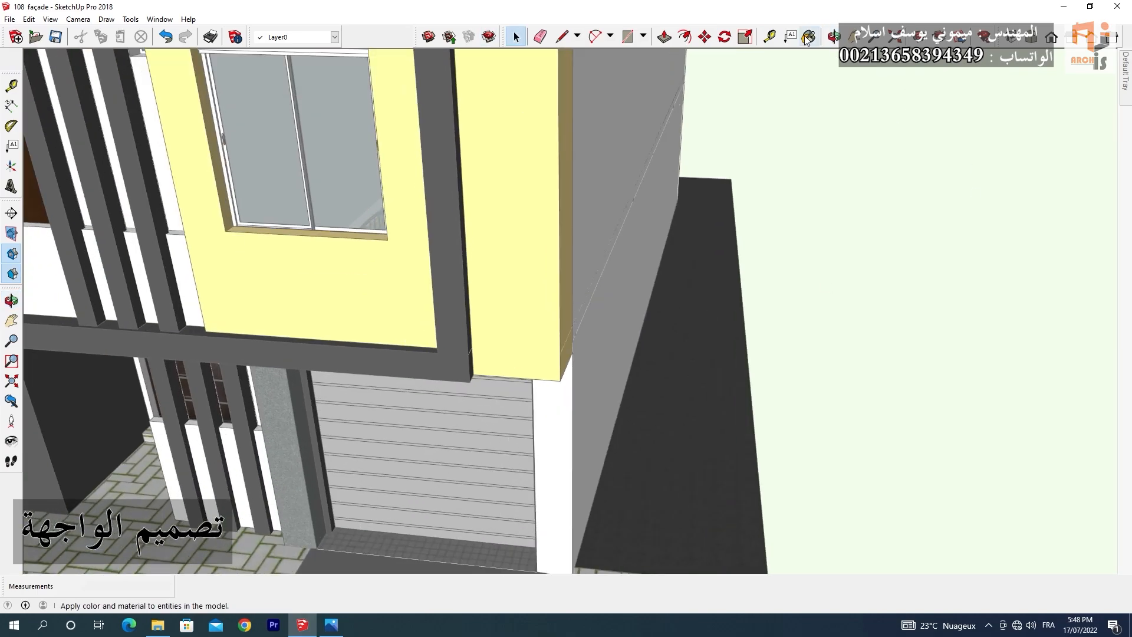
- Sample the asphalt grey from the pillar beside the garage door and paint the outer corner pillar with it
mouse_move(1126, 84)
click(1100, 231)
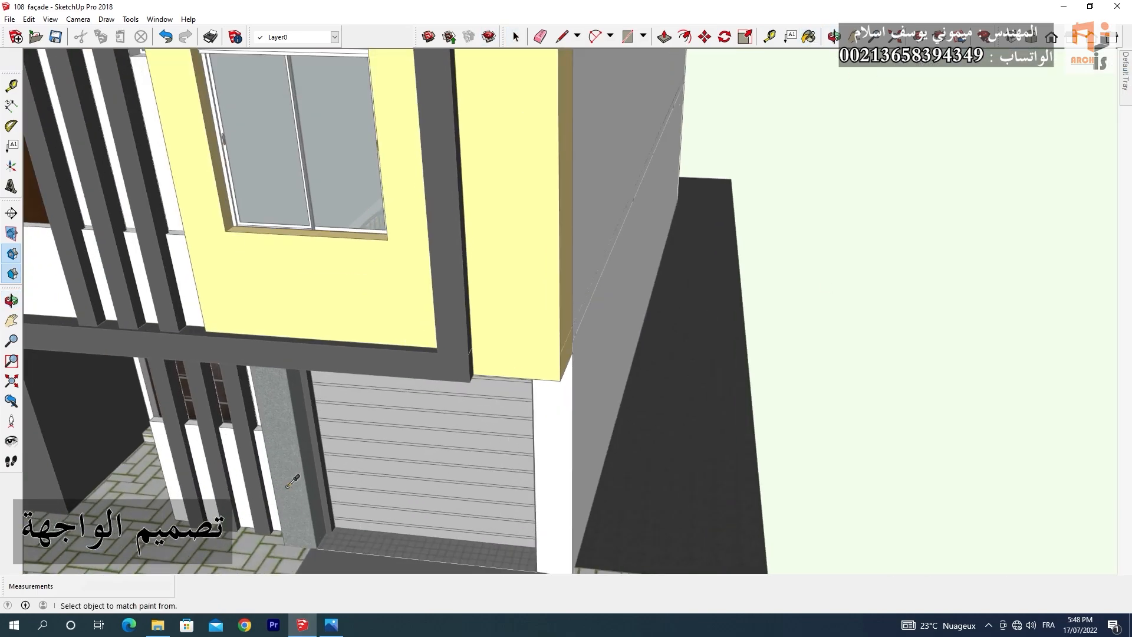
click(293, 480)
click(553, 449)
- Sample yellow from the wall above the garage and paint the recessed first-floor wall and its small windows' lower and right reveals
mouse_move(625, 389)
middle_down()
mouse_move(727, 336)
mouse_move(720, 349)
middle_up()
scroll(748, 394, down, 3)
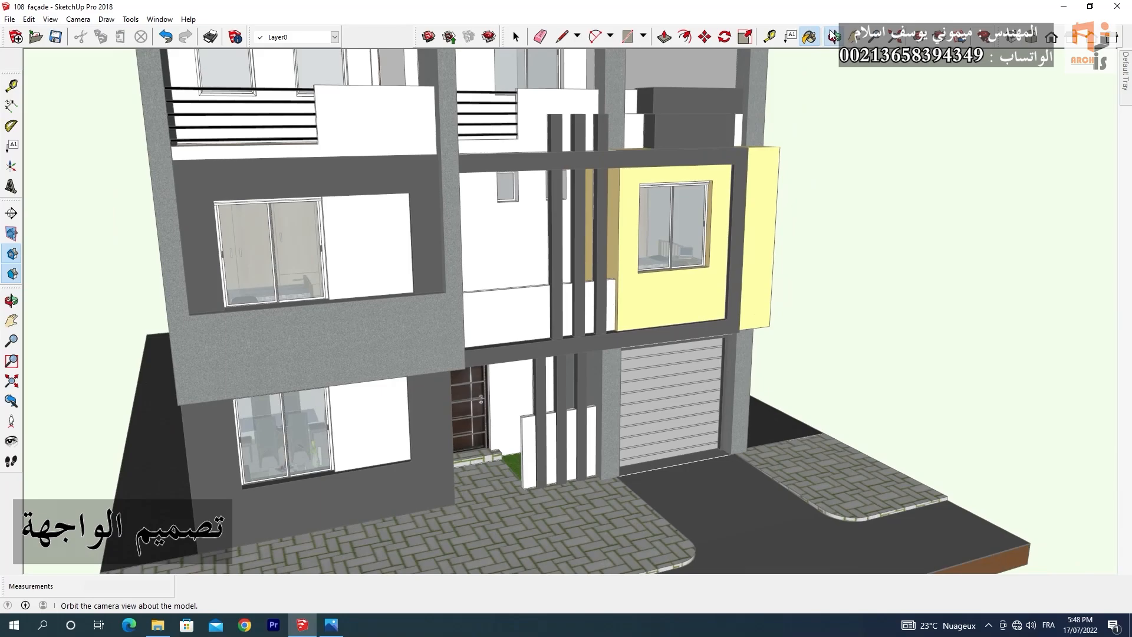
middle_drag(749, 394, 511, 346)
scroll(510, 346, down, 2)
scroll(511, 347, up, 2)
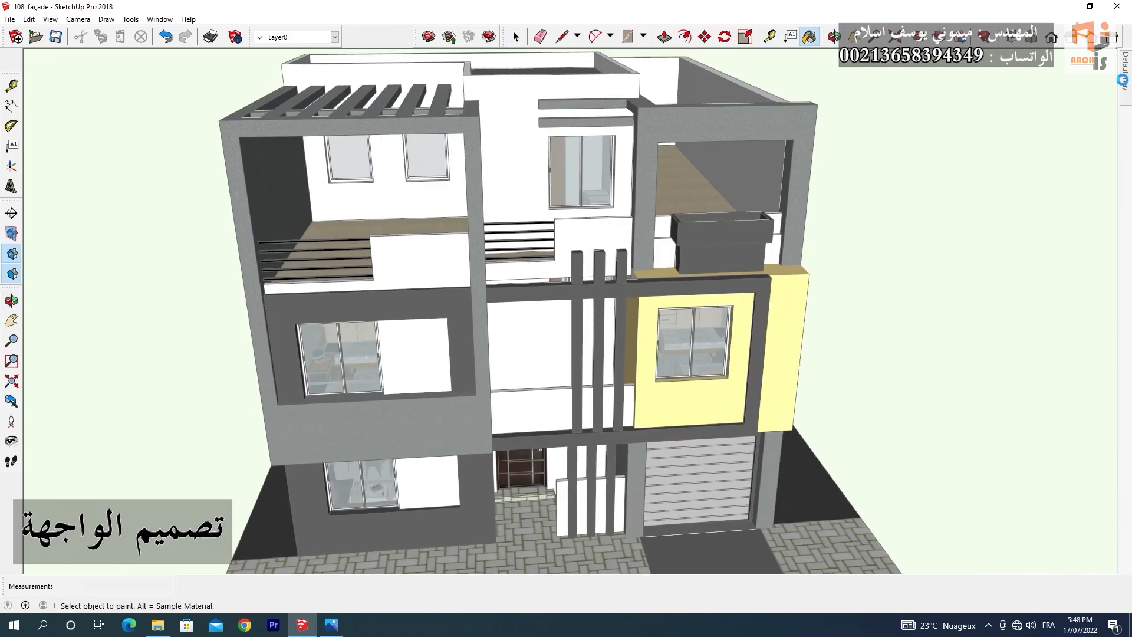
mouse_move(1123, 80)
click(1103, 239)
click(703, 406)
scroll(554, 336, up, 5)
click(550, 335)
mouse_move(712, 166)
middle_down()
mouse_move(719, 176)
mouse_move(736, 131)
middle_up()
scroll(736, 131, up, 3)
click(483, 178)
click(465, 195)
scroll(699, 304, down, 3)
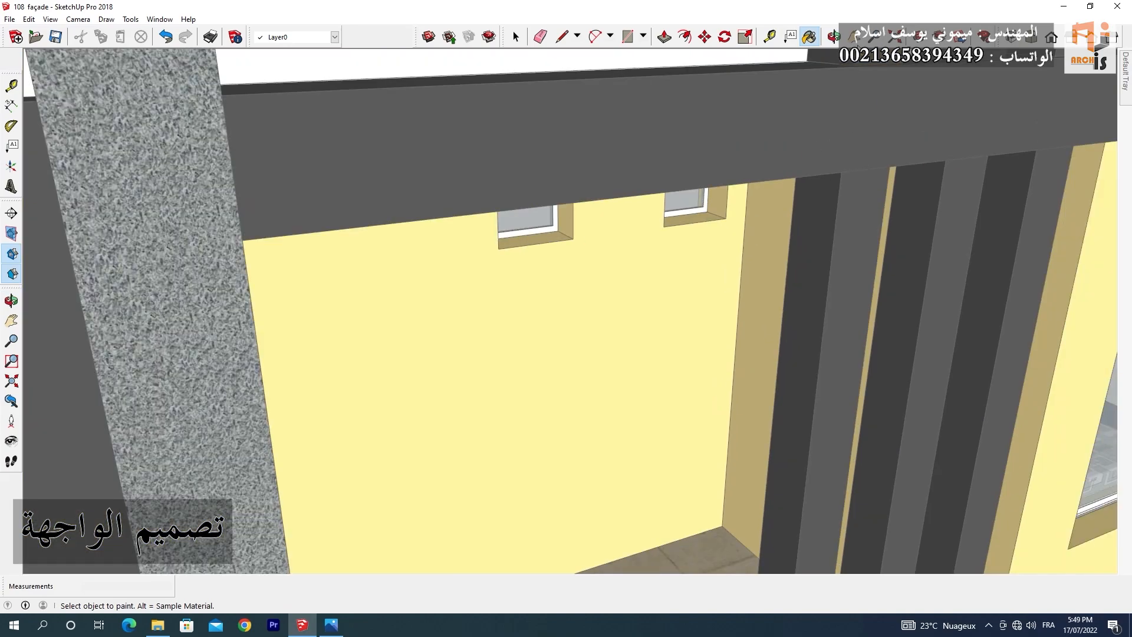
- Paint the top and left reveals of the first small window behind the fins yellow
mouse_move(699, 304)
middle_down()
mouse_move(503, 157)
mouse_move(425, 109)
mouse_move(413, 121)
middle_up()
scroll(413, 124, up, 5)
click(395, 133)
click(345, 159)
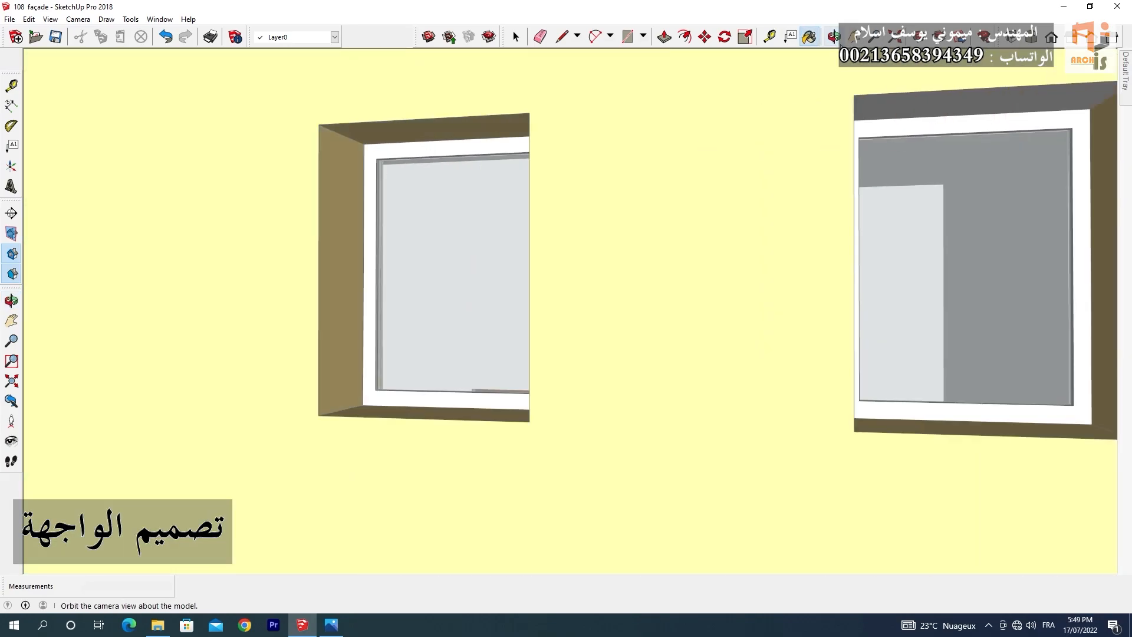
- Paint the top and left reveals of the other small window behind the fins yellow
scroll(884, 160, up, 2)
mouse_move(885, 159)
shift+middle_down()
mouse_move(728, 187)
mouse_move(610, 189)
shift+middle_up()
click(585, 133)
click(547, 180)
scroll(664, 271, down, 8)
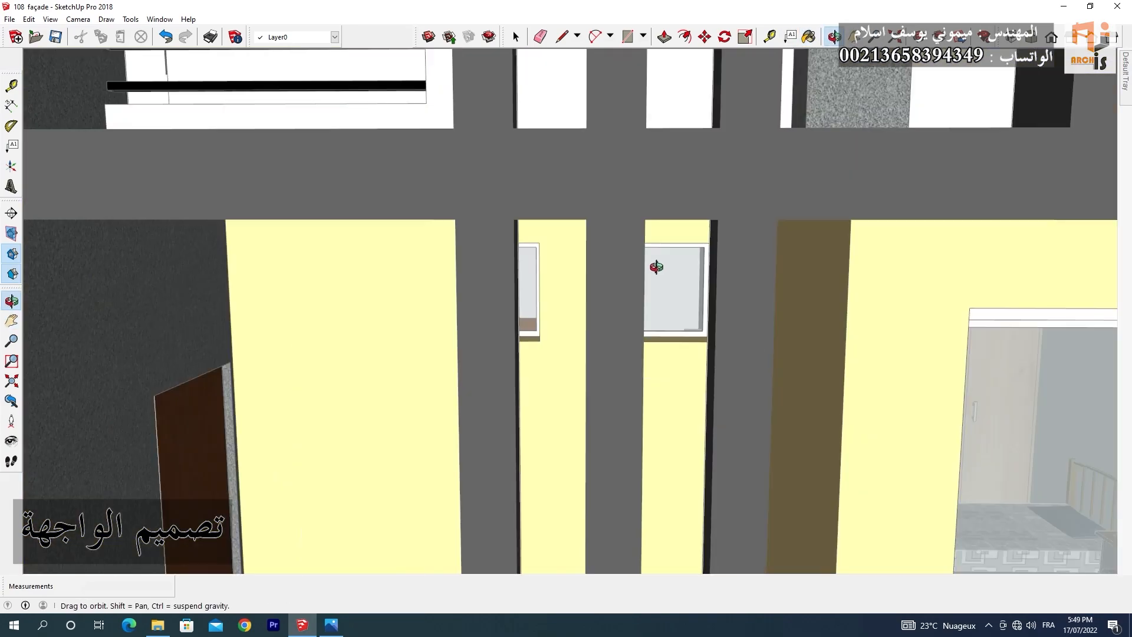
- Paint the second-floor window wall yellow, including the window's right reveal and sill
middle_drag(654, 266, 662, 392)
scroll(611, 171, up, 4)
click(598, 277)
scroll(704, 340, up, 2)
scroll(750, 338, up, 3)
click(791, 320)
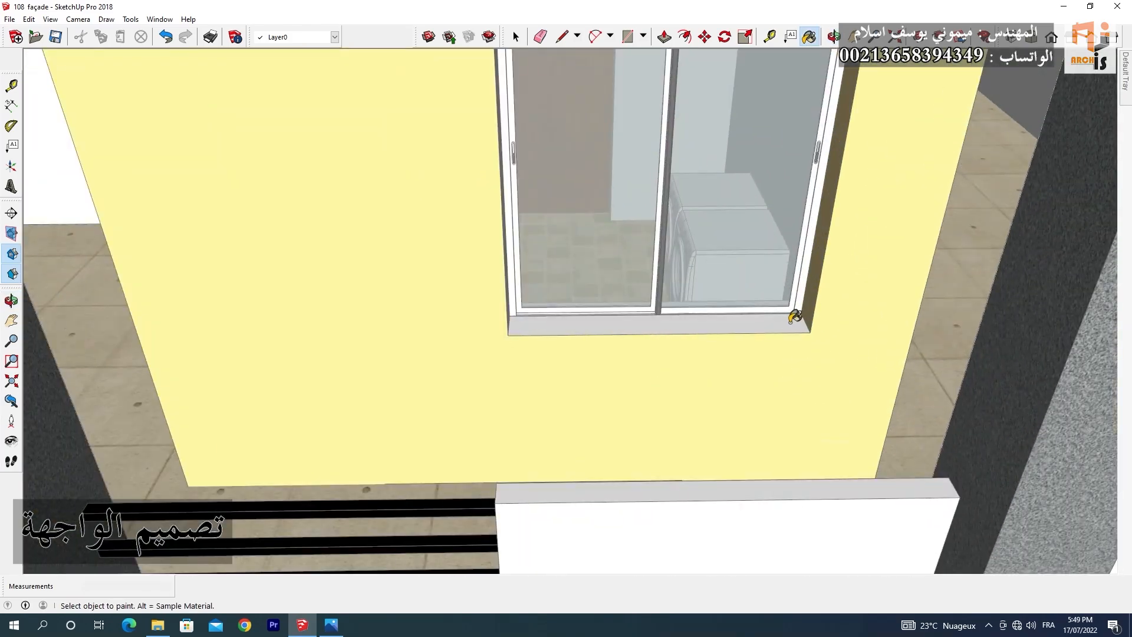
click(764, 322)
- Paint the terrace-side wall with the sliding door, the door's reveal and the adjoining rear wall of the top floor yellow
scroll(640, 386, down, 4)
middle_drag(694, 334, 448, 380)
click(749, 378)
shift+middle_drag(967, 206, 653, 283)
scroll(653, 283, up, 3)
scroll(659, 277, up, 2)
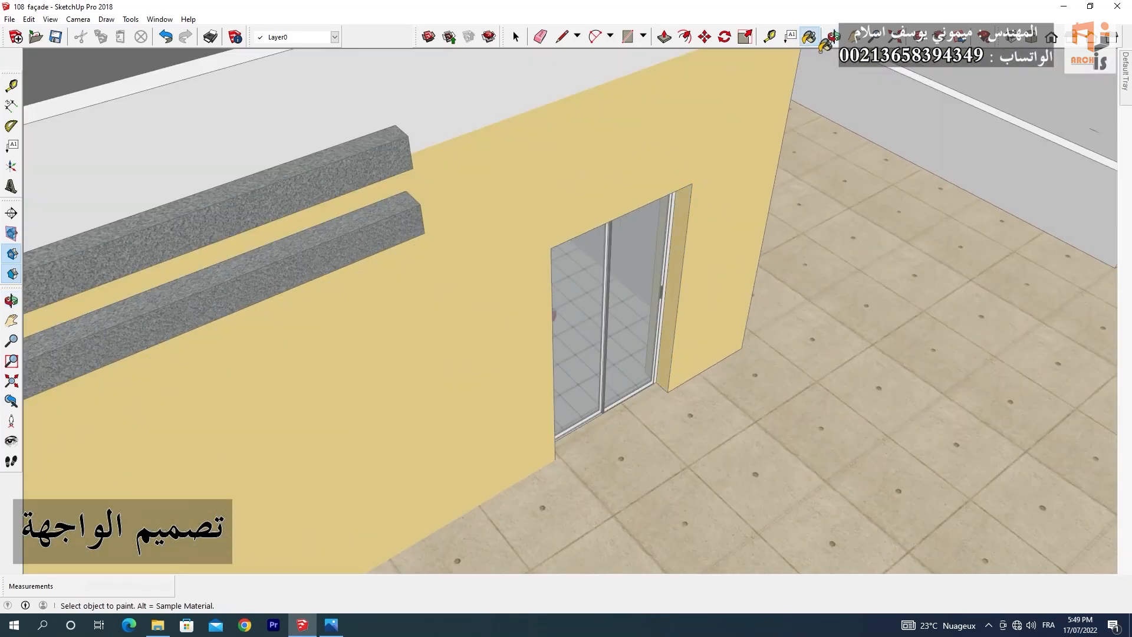
middle_drag(531, 227, 405, 167)
click(432, 232)
mouse_move(607, 96)
middle_down()
mouse_move(381, 192)
mouse_move(665, 245)
mouse_move(619, 166)
middle_up()
scroll(665, 245, down, 3)
click(660, 252)
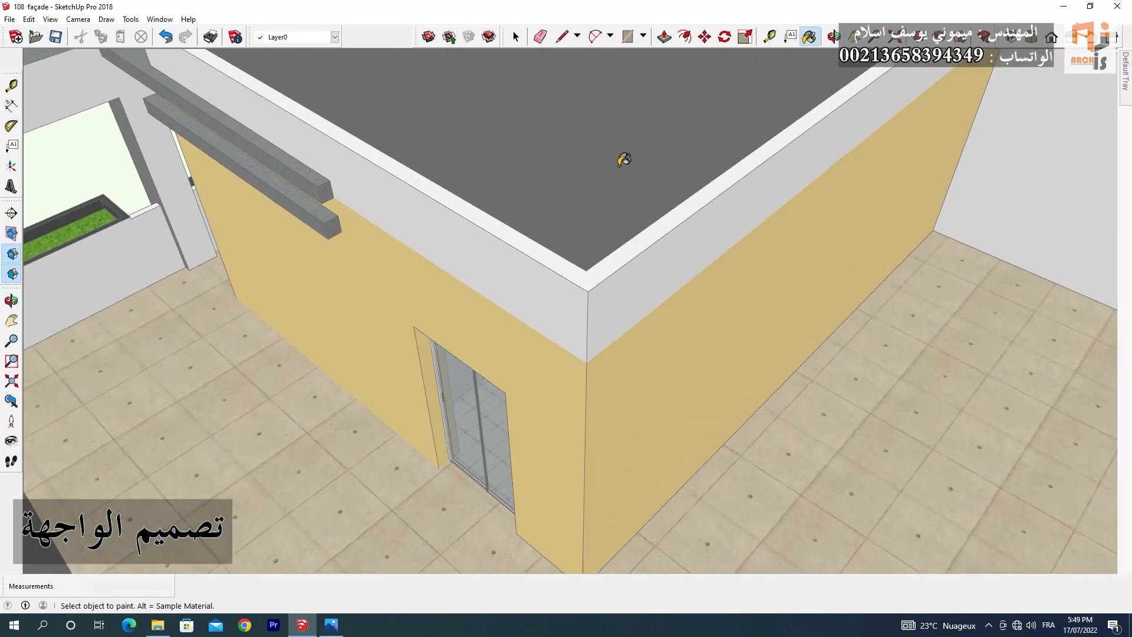
- Open the roof slab group and paint its edge band below the parapet yellow around the terrace and front sides
double_click(629, 318)
click(658, 301)
click(572, 339)
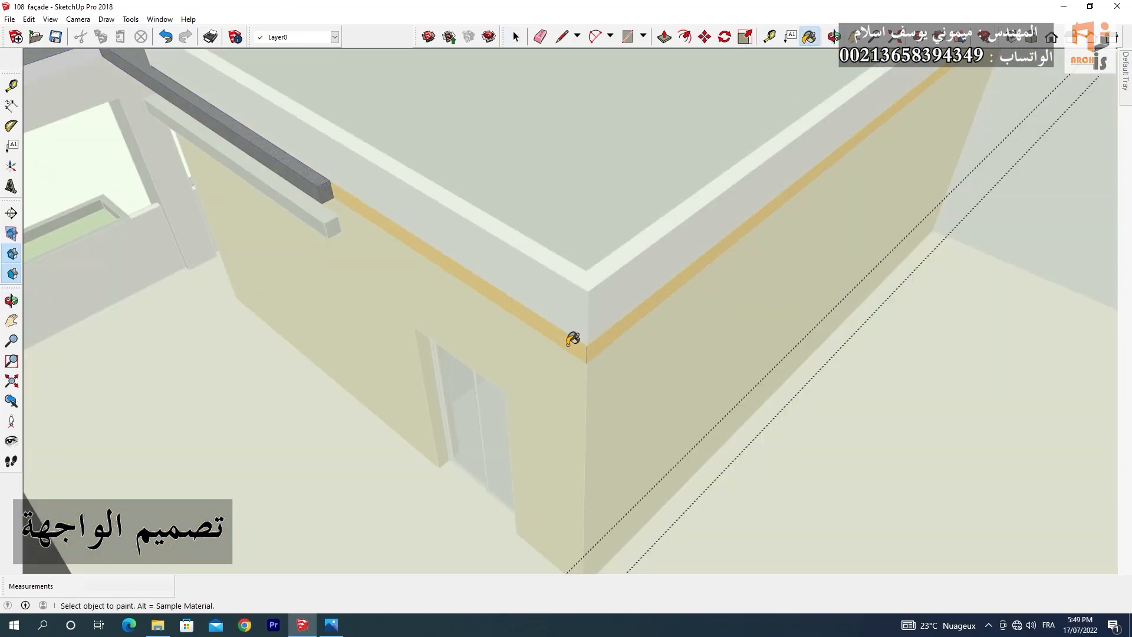
click(840, 39)
drag(566, 195, 908, 218)
key(b)
click(527, 229)
scroll(529, 226, down, 1)
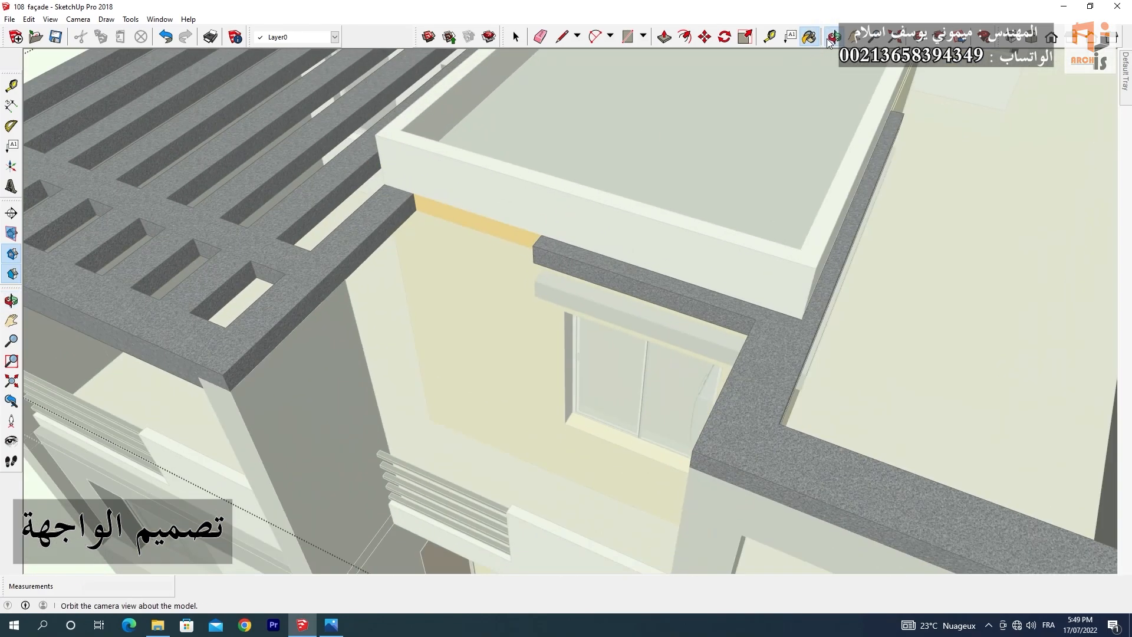
- Divide the roof slab edge beside the pergola with a line and paint the strips between the beams yellow
click(836, 39)
drag(483, 213, 780, 234)
scroll(647, 247, up, 2)
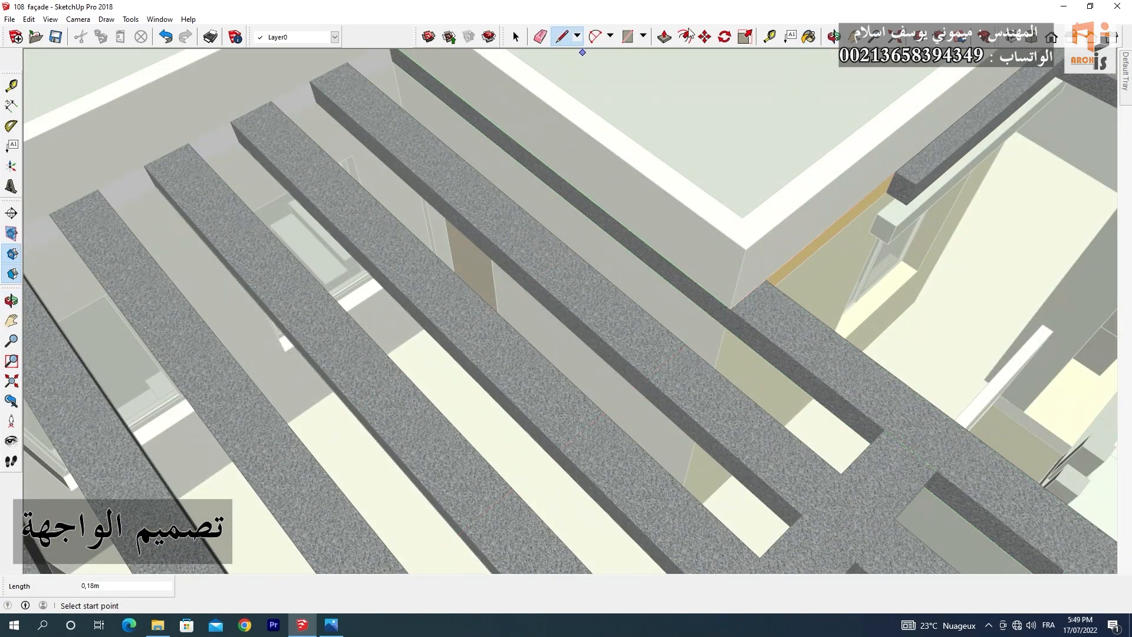
scroll(712, 257, down, 3)
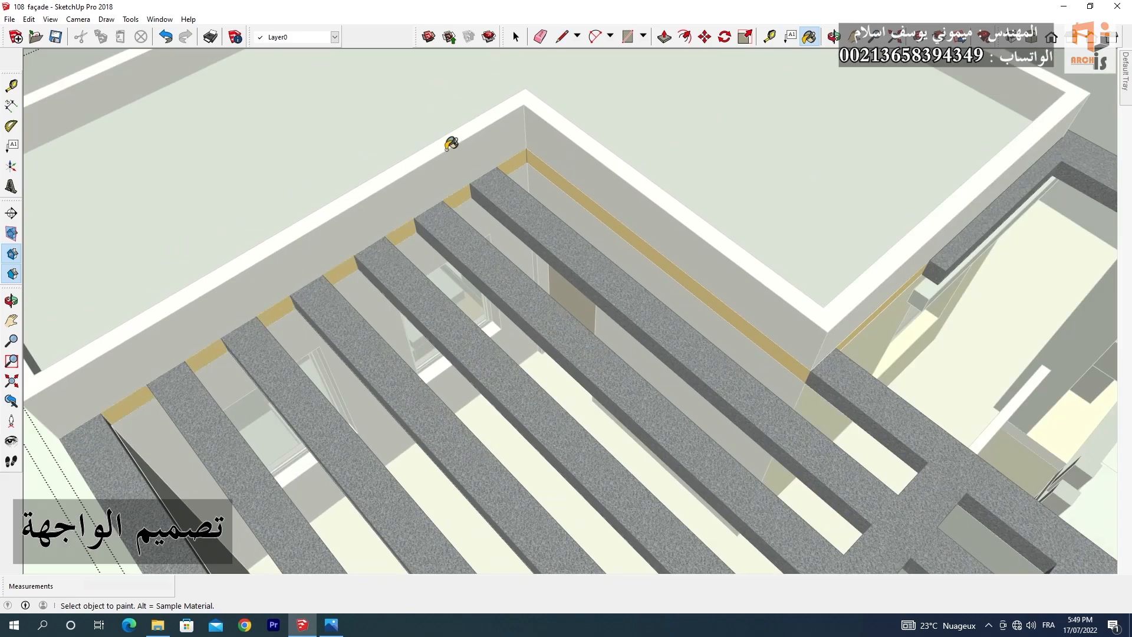
- Paint the outer faces and the top of the roof parapet yellow around the top-floor volume
click(539, 139)
click(816, 339)
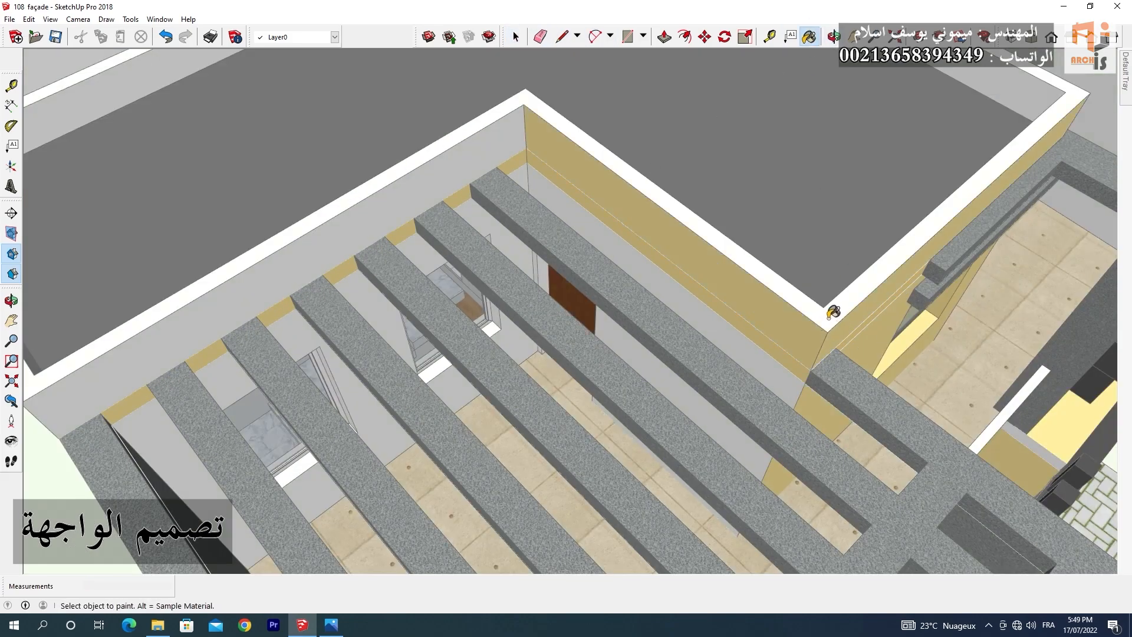
click(826, 320)
click(440, 177)
scroll(659, 161, down, 2)
click(831, 37)
drag(867, 348, 586, 265)
middle_drag(587, 266, 488, 306)
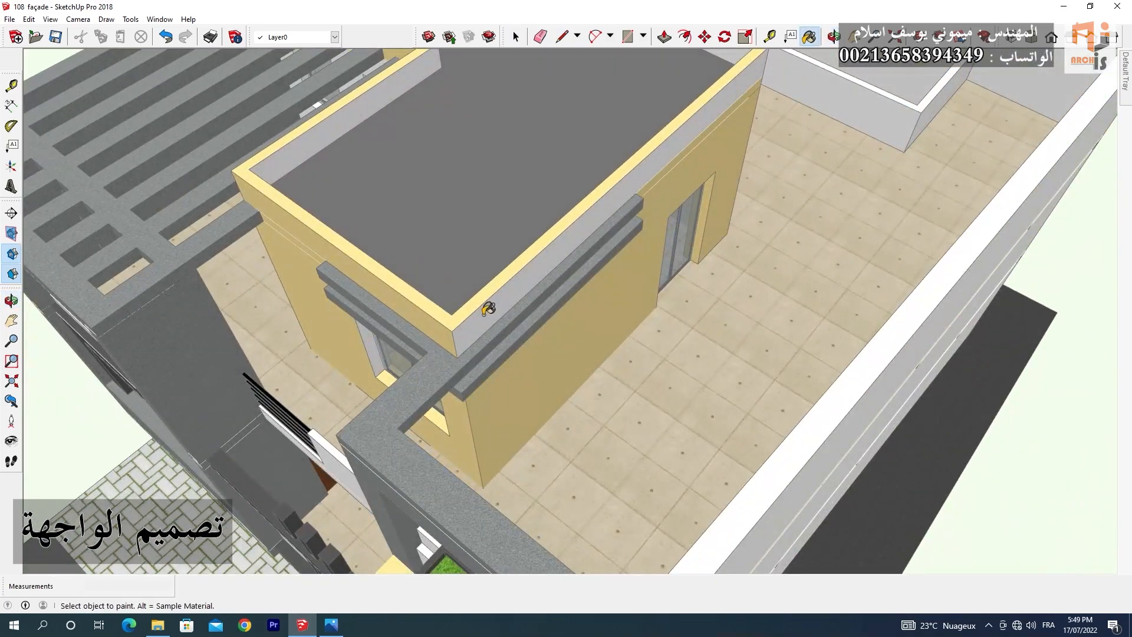
mouse_move(611, 240)
middle_down()
mouse_move(581, 232)
mouse_move(591, 375)
middle_up()
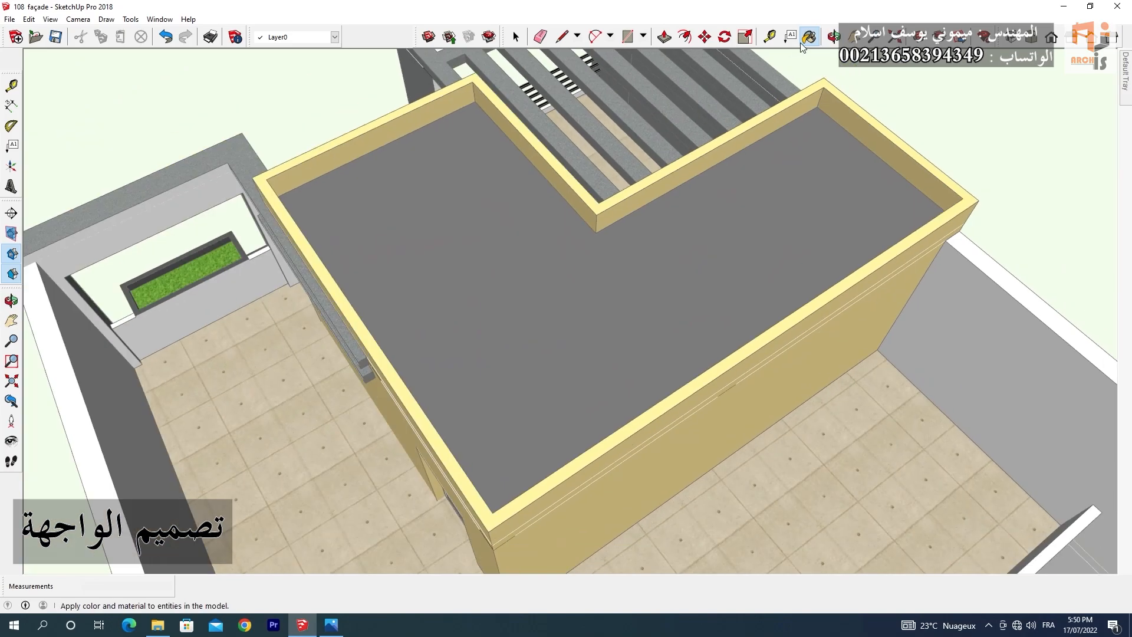
- Paint the remaining inner faces of the roof parapet yellow
click(832, 38)
drag(490, 181, 748, 65)
scroll(647, 260, down, 4)
scroll(635, 103, up, 4)
middle_drag(651, 84, 651, 73)
click(653, 84)
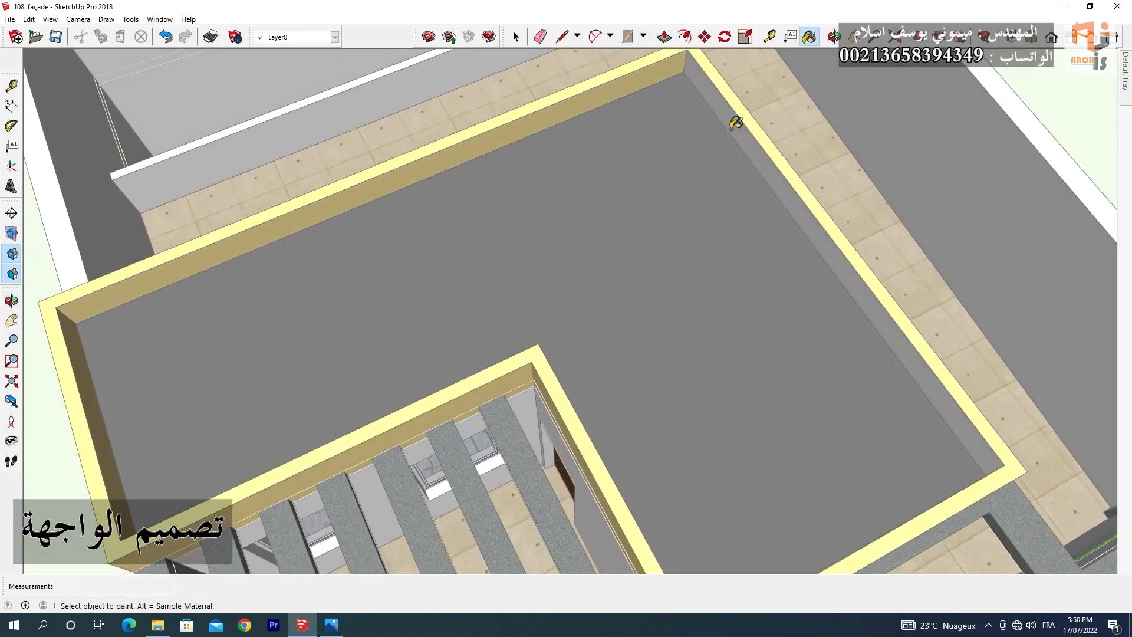
click(733, 126)
- Paint the top-floor wall with the two windows behind the pergola beams yellow
middle_drag(732, 354, 684, 242)
scroll(684, 242, down, 5)
scroll(451, 262, up, 6)
click(445, 269)
scroll(446, 269, up, 1)
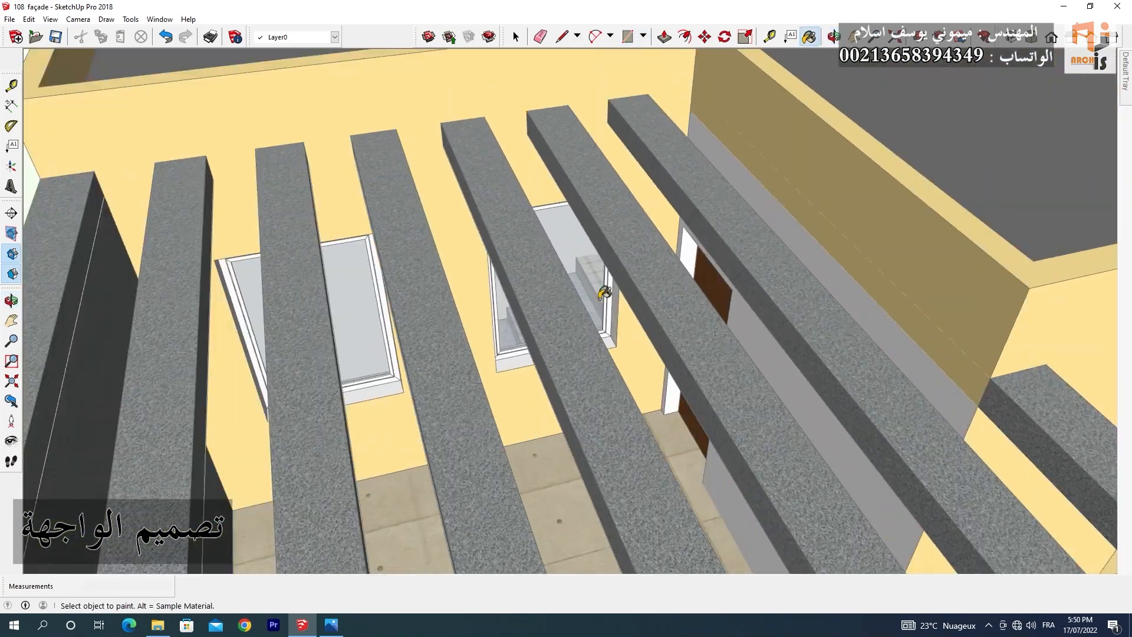
- Paint the sills and right reveals of both windows behind the pergola yellow
scroll(605, 331, up, 4)
click(613, 336)
click(595, 377)
scroll(594, 378, down, 5)
scroll(463, 421, up, 6)
scroll(463, 422, up, 1)
click(471, 454)
click(640, 354)
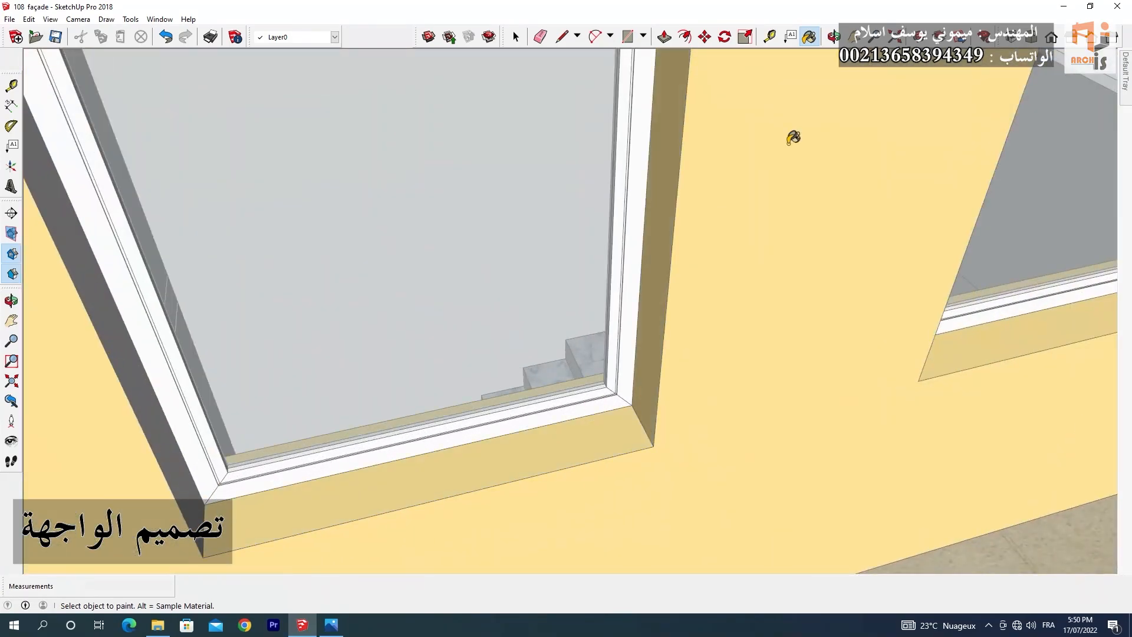
- Examine the painted house from several angles and finish with the standard front view of the whole facade
mouse_move(794, 136)
middle_down()
mouse_move(594, 183)
mouse_move(252, 190)
middle_up()
mouse_move(665, 118)
shift+middle_down()
mouse_move(523, 407)
mouse_move(529, 472)
shift+middle_up()
middle_drag(788, 54, 600, 241)
click(895, 37)
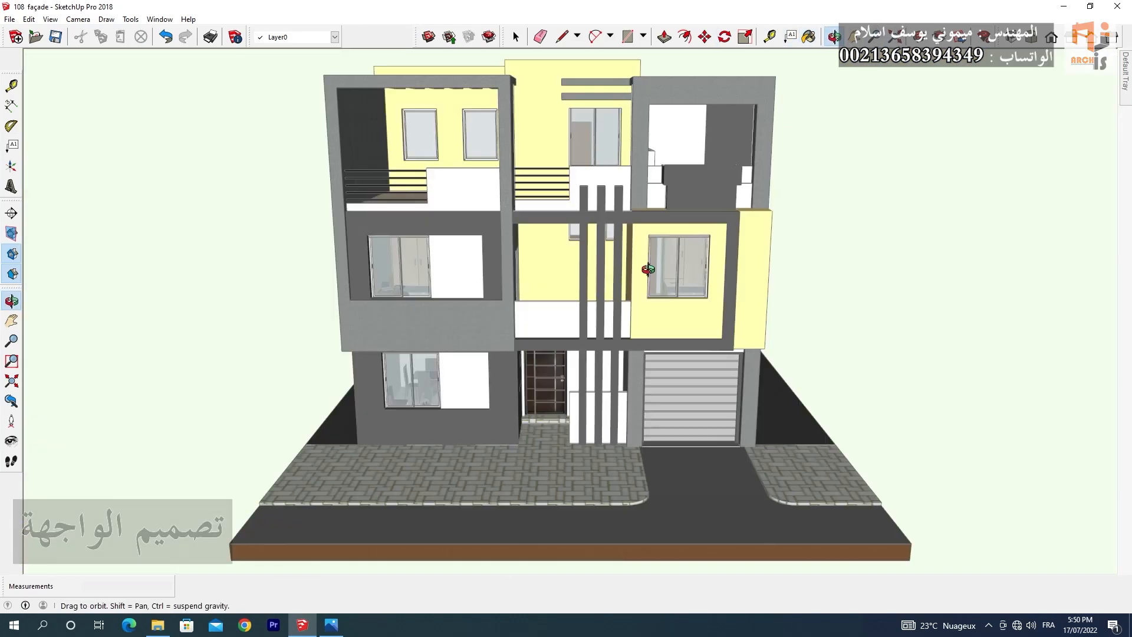
middle_drag(726, 70, 524, 175)
drag(523, 175, 609, 263)
scroll(610, 263, down, 3)
scroll(609, 263, up, 3)
click(1051, 38)
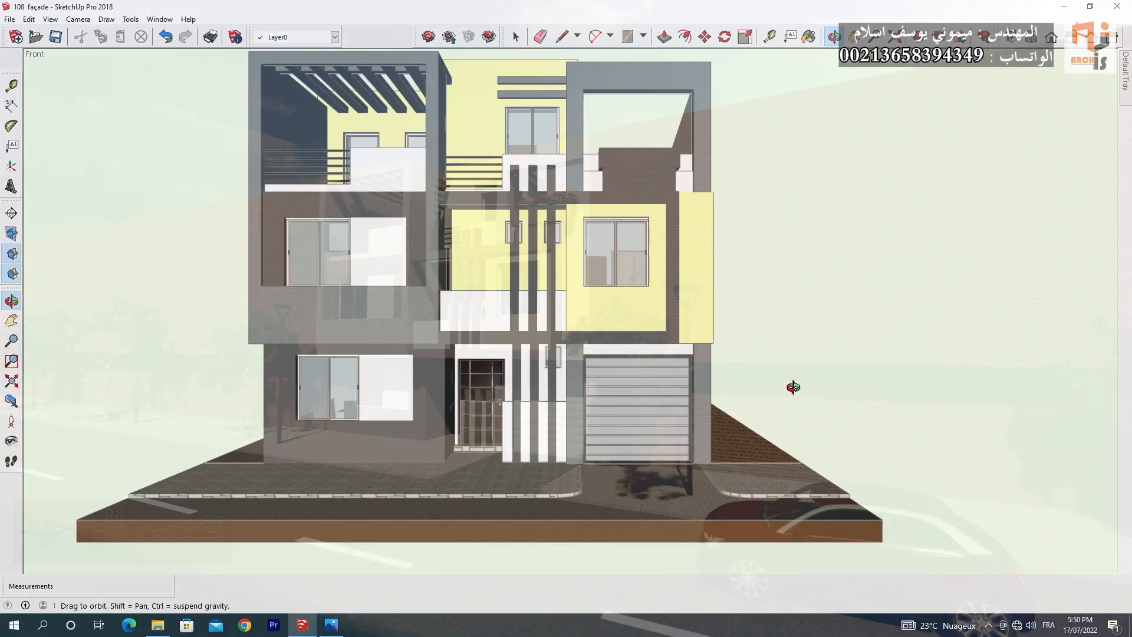